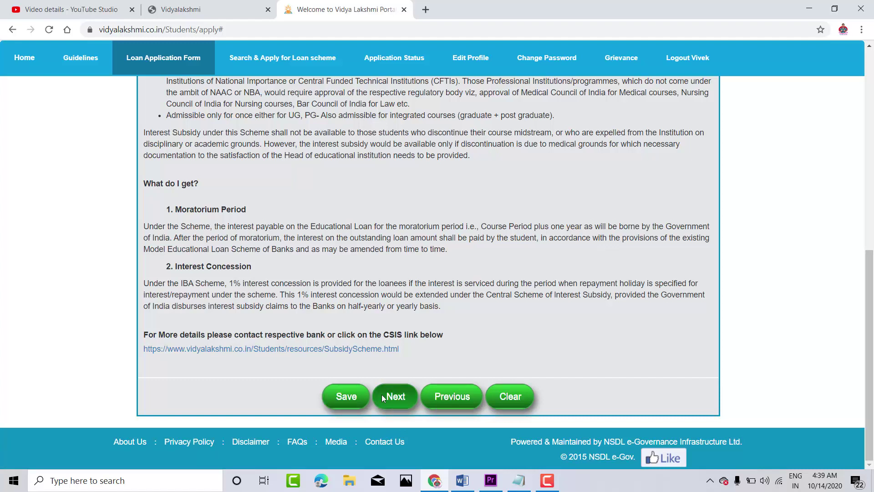
Step: Save the Basic Information (Yes answers, 450000 parental income) and proceed to Personal Information
click(381, 394)
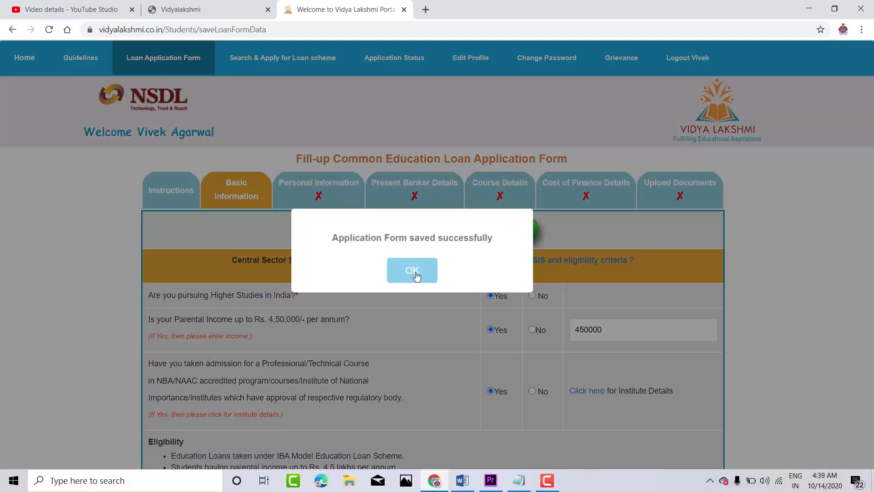
click(413, 271)
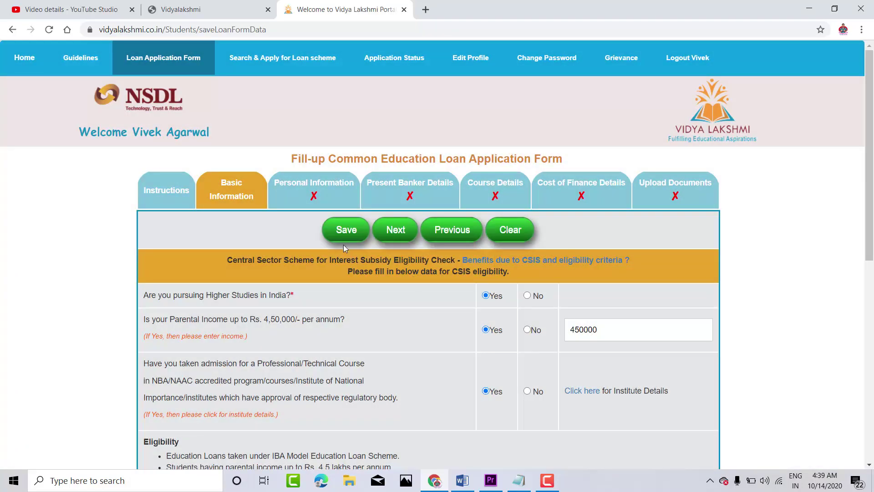
click(391, 230)
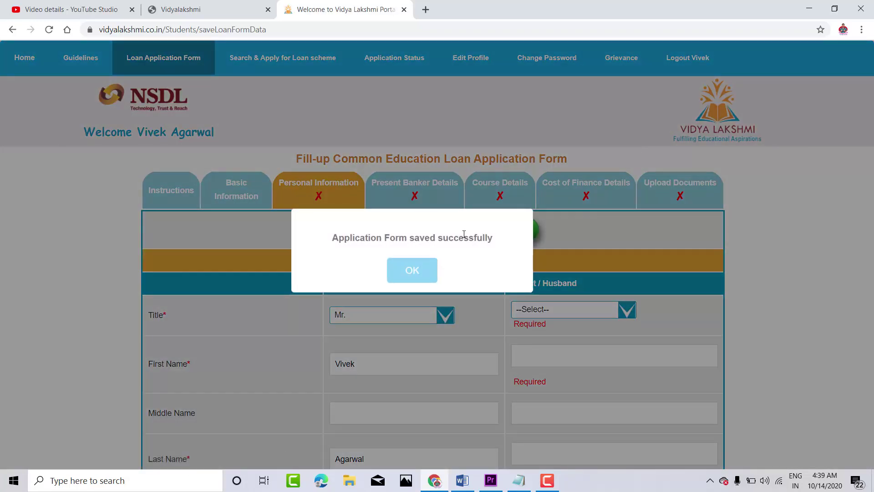
Step: Set Mr. as the title for student and parent, and enter the parent's first and middle names
click(402, 269)
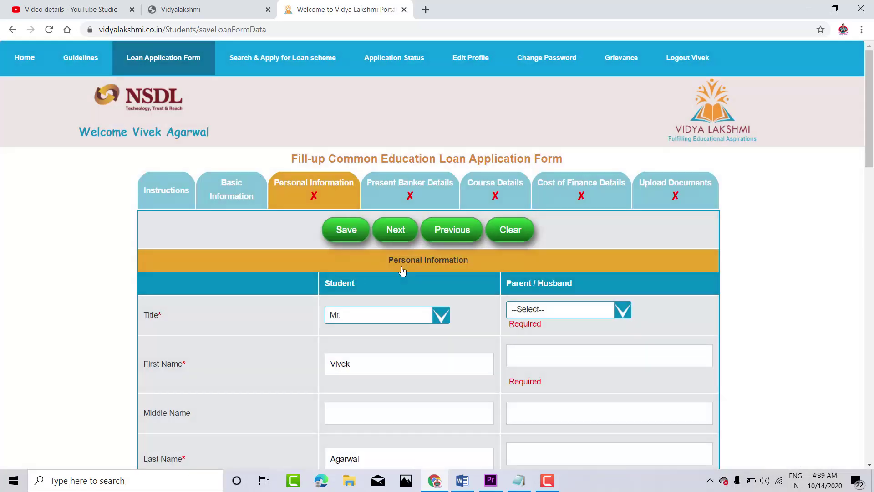
drag(873, 90, 872, 170)
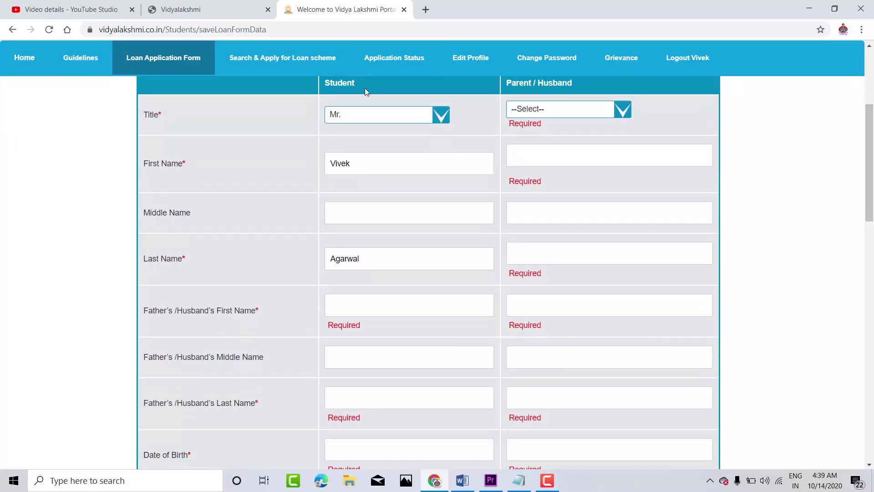
click(402, 113)
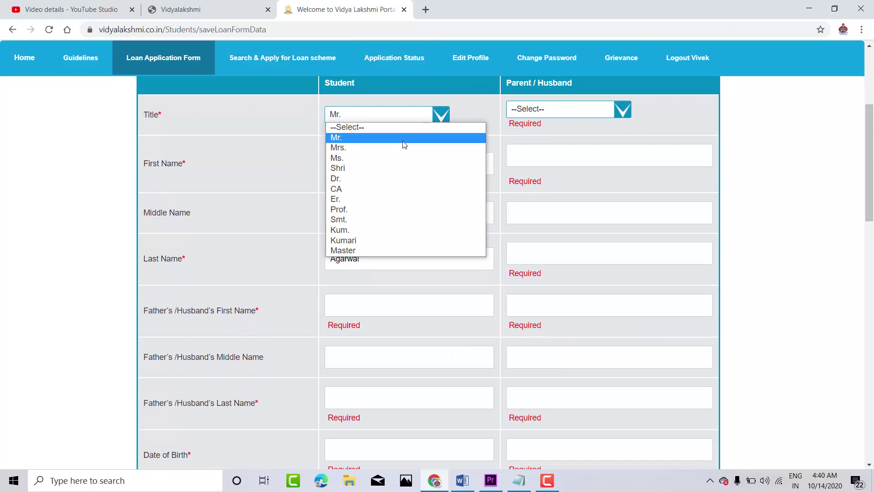
click(402, 139)
click(567, 113)
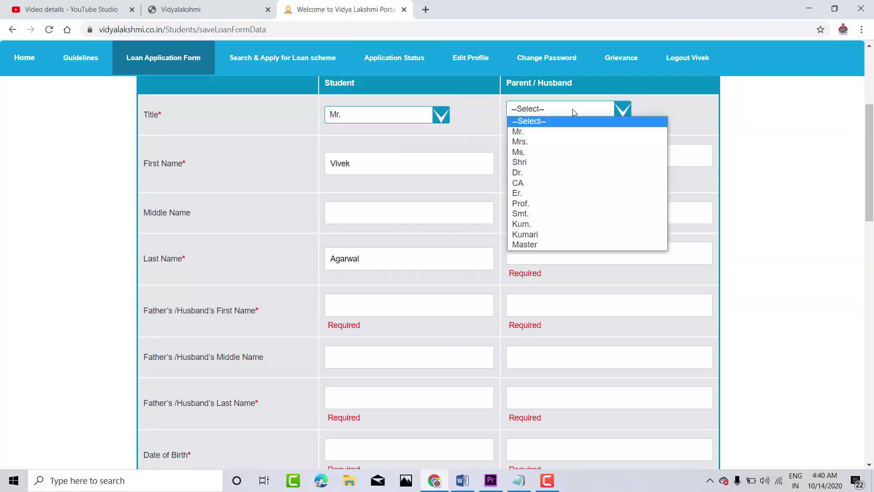
click(566, 132)
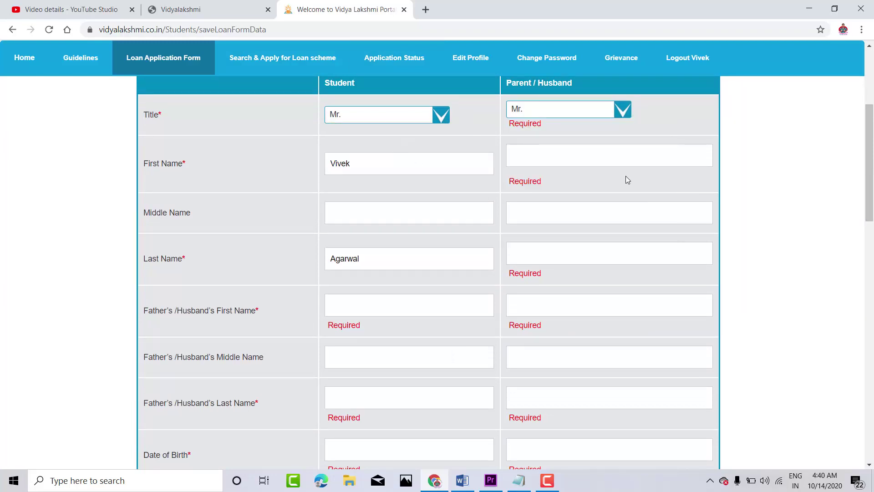
click(571, 154)
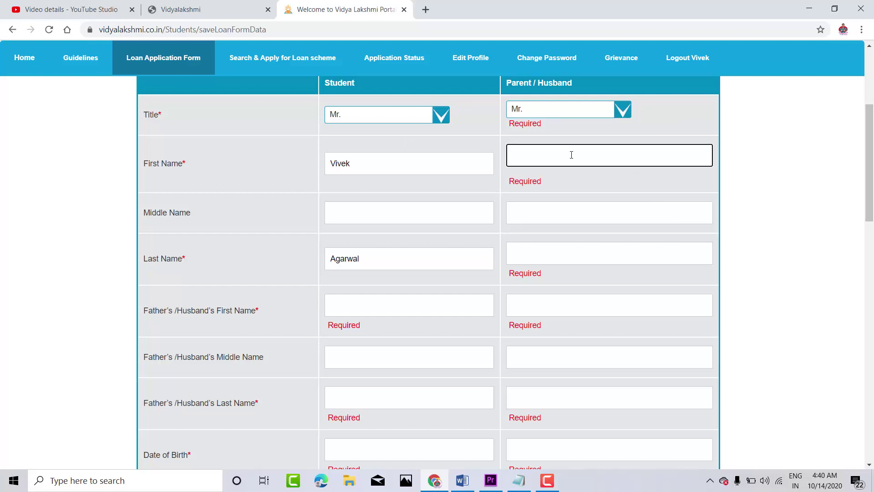
text(Sikandar)
click(389, 210)
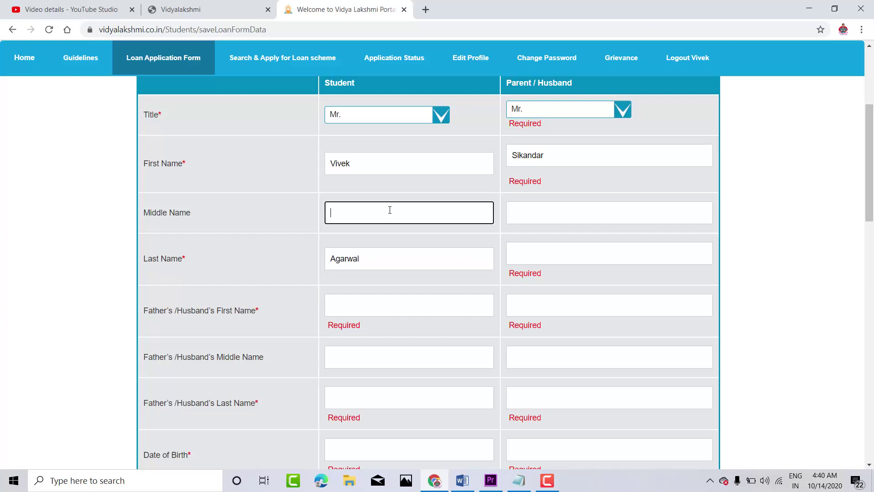
click(559, 212)
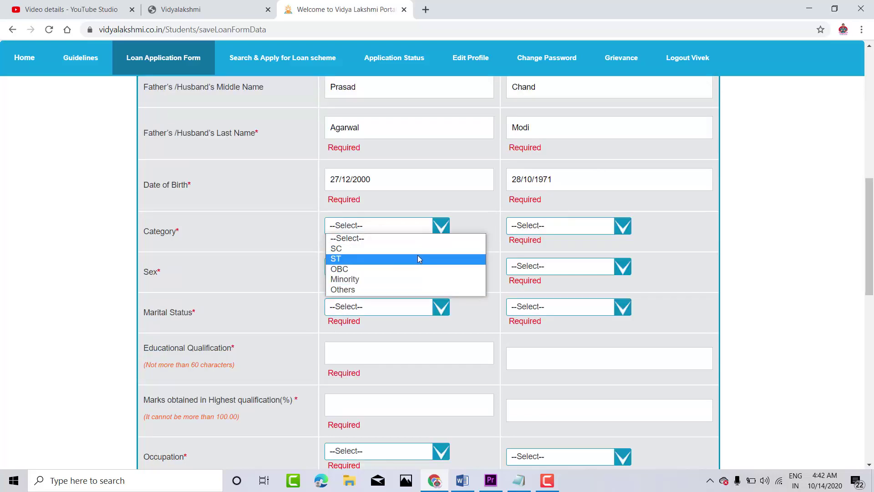
Step: Set the category to Others for both the student and the parent
click(404, 294)
click(396, 225)
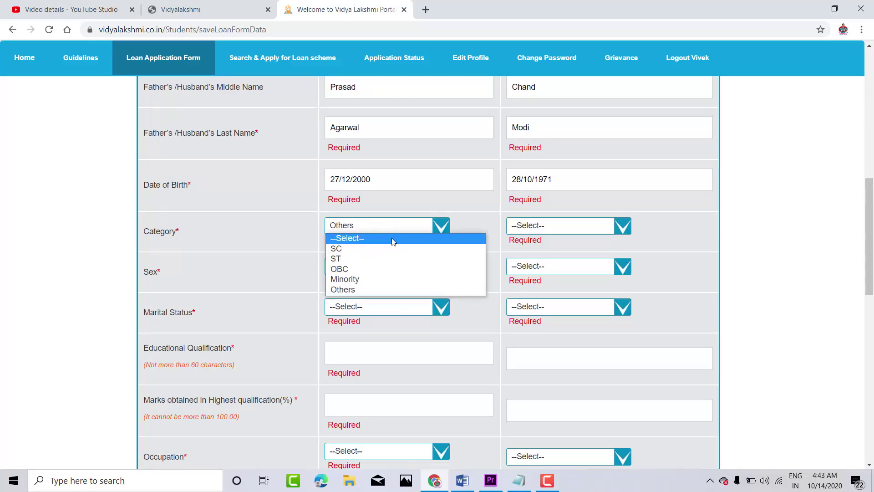
click(545, 225)
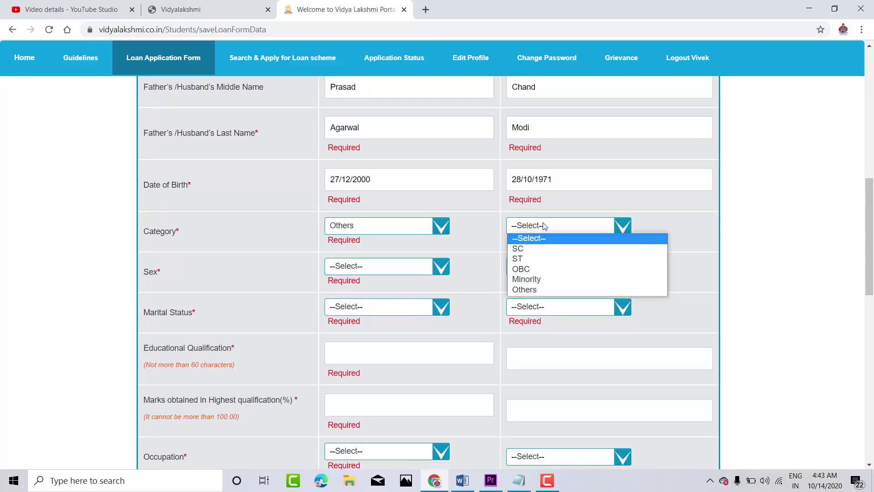
click(527, 290)
Step: Set sex to Male for both, marital status Single for the student and Married for the parent
click(435, 269)
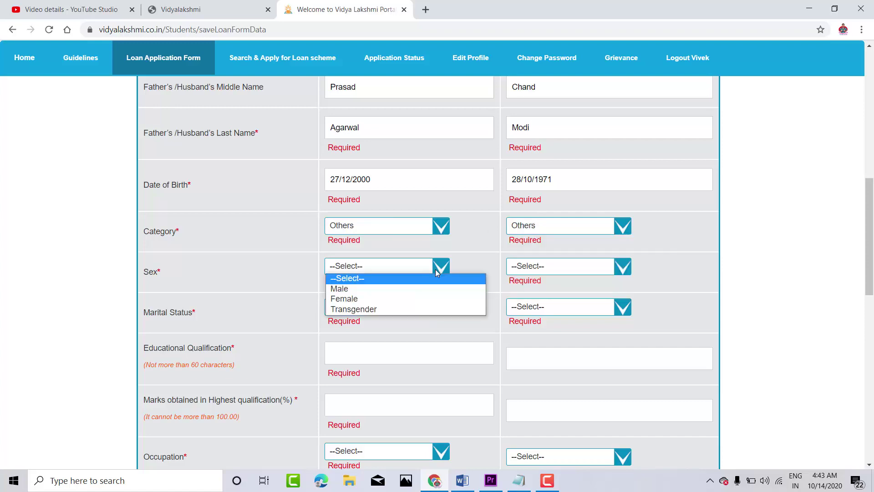
click(423, 290)
click(531, 269)
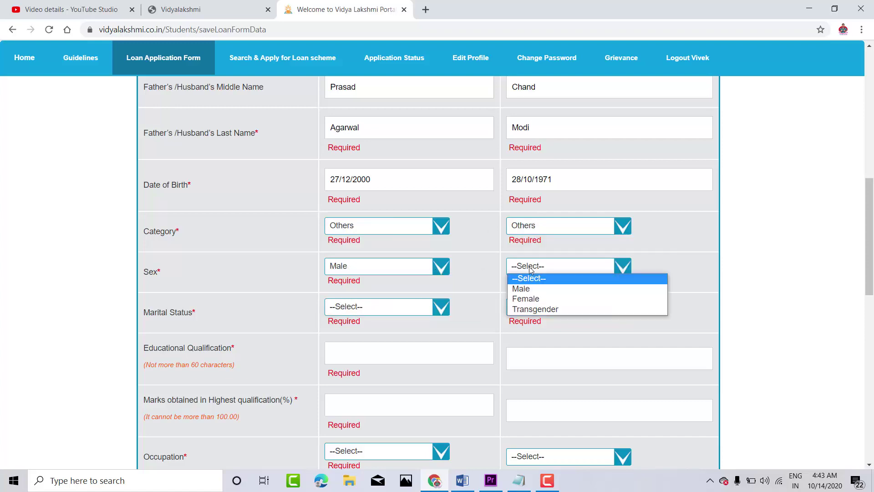
click(524, 289)
click(441, 309)
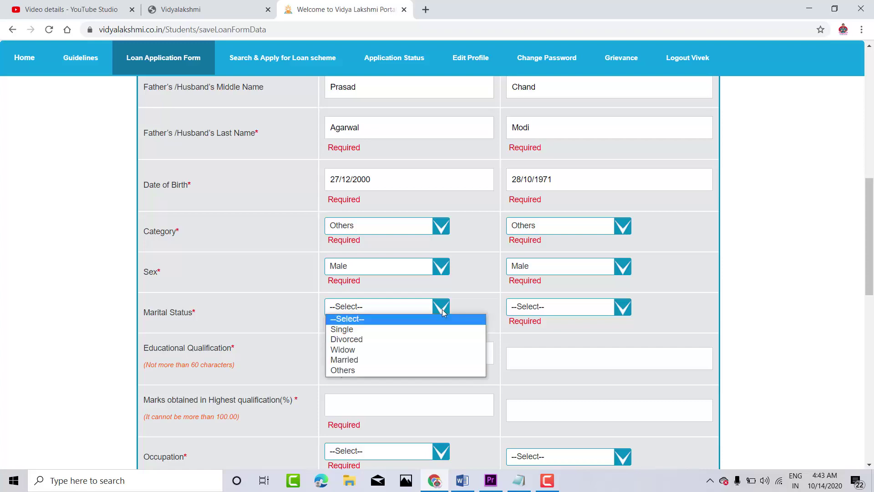
click(430, 328)
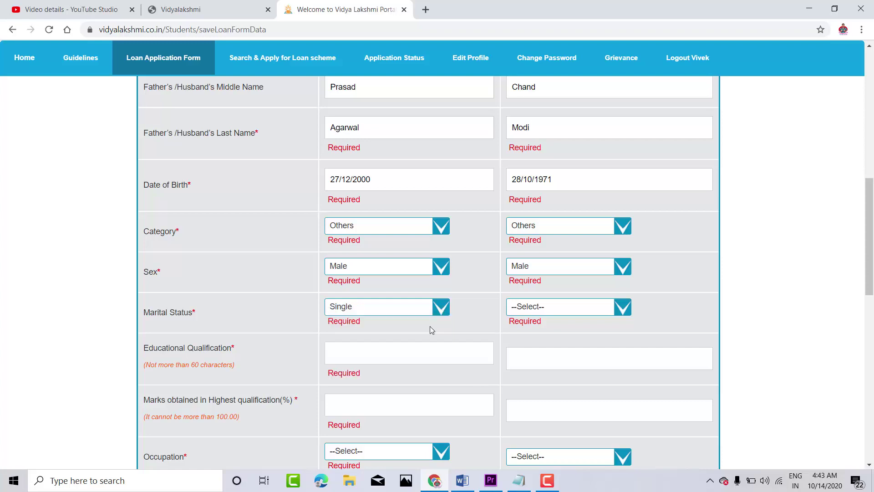
click(588, 311)
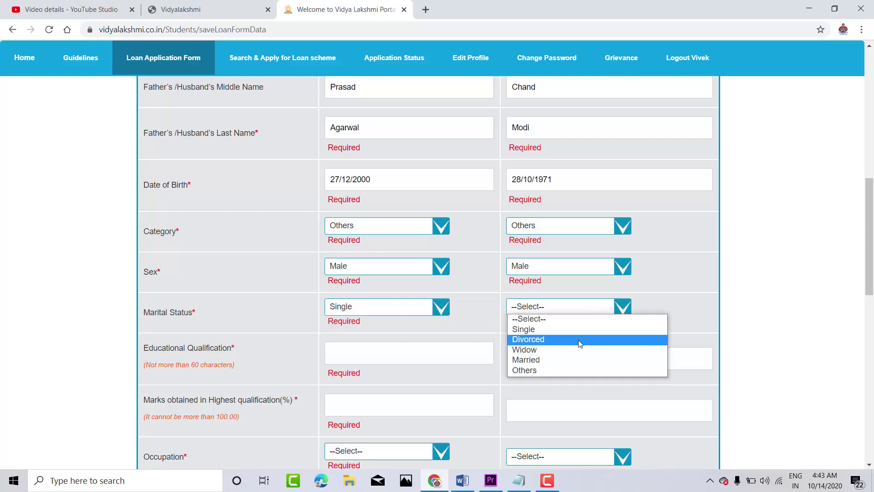
click(572, 362)
drag(869, 236, 869, 294)
Step: Enter qualification '12 th' and set the student's locality and block/town to Kolkata
click(362, 139)
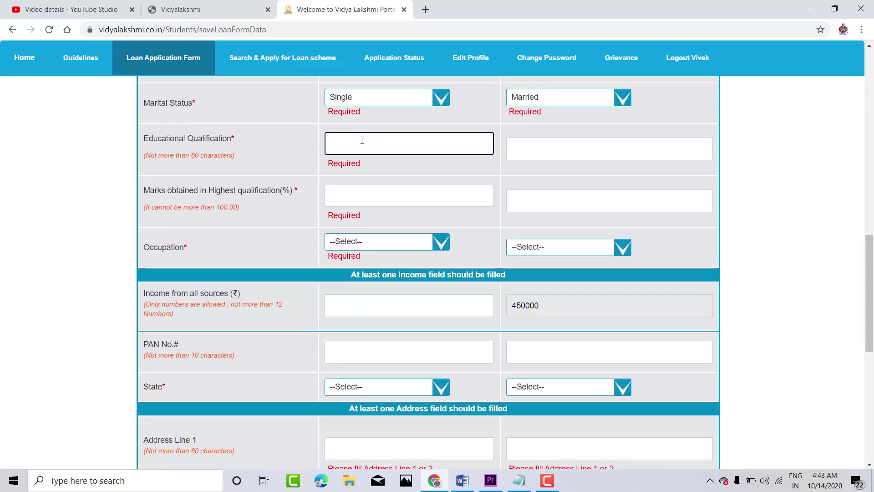
text(12 th)
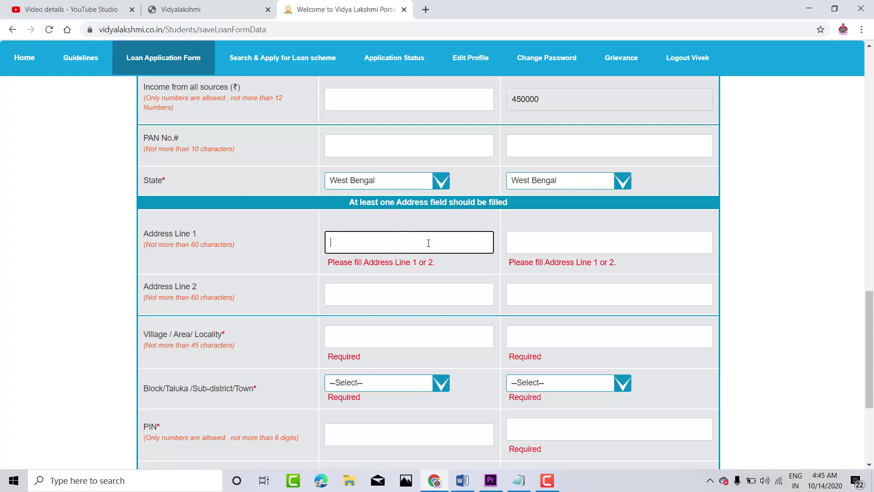
click(428, 243)
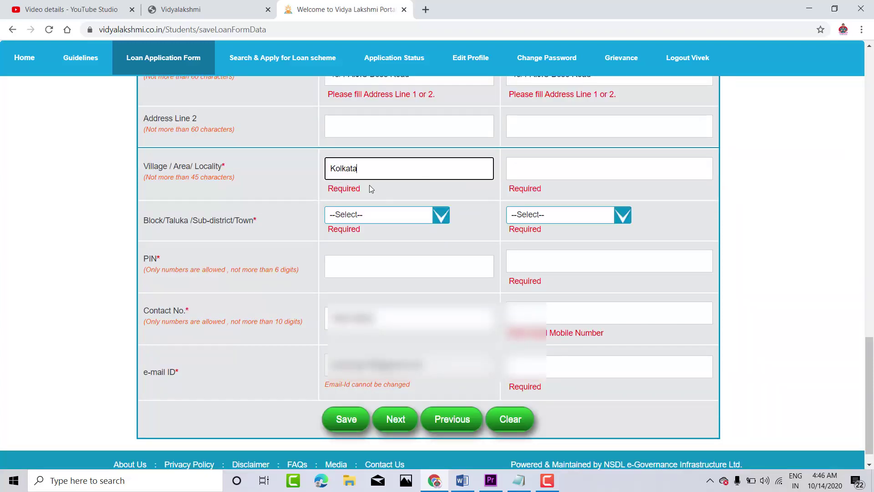
key(BackSpace)
key(BackSpace)
key(BackSpace)
key(BackSpace)
key(BackSpace)
key(BackSpace)
text(Kolk)
click(372, 214)
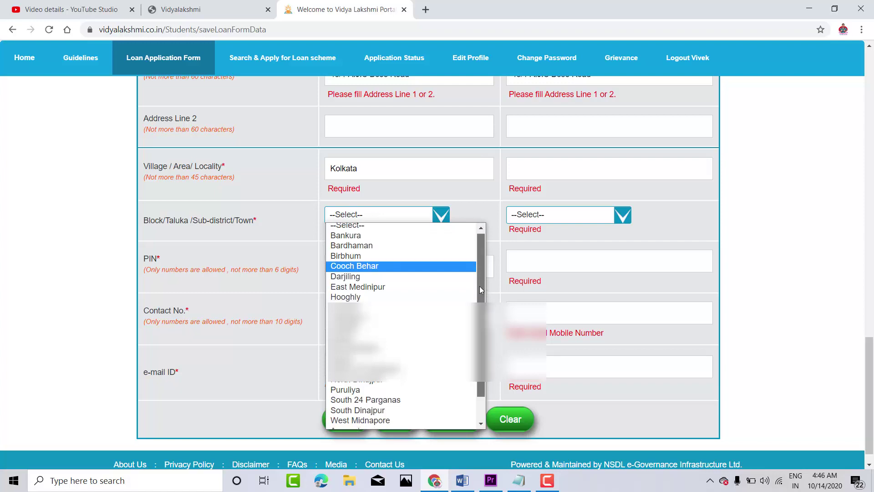
scroll(479, 286, down, 1)
scroll(476, 287, up, 3)
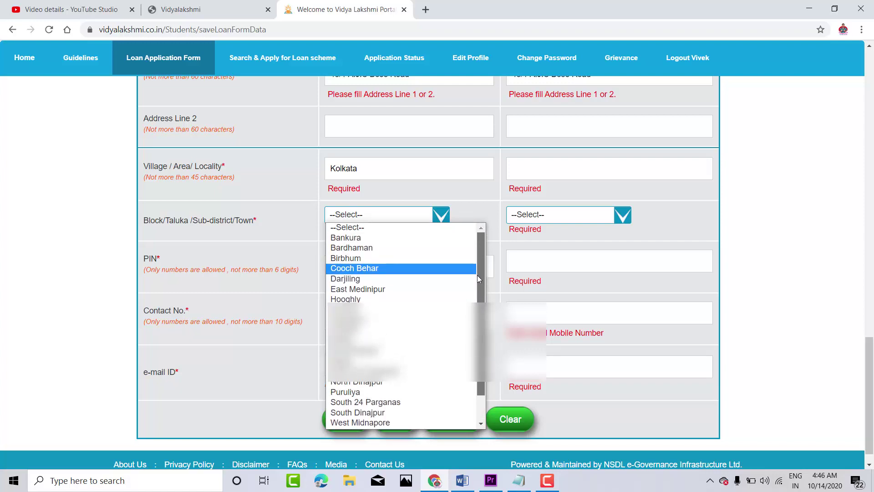
drag(477, 277, 477, 286)
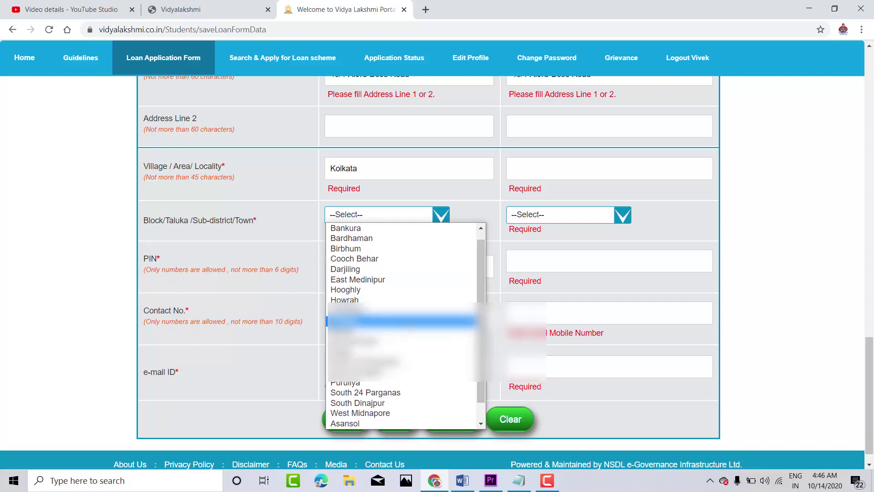
click(359, 320)
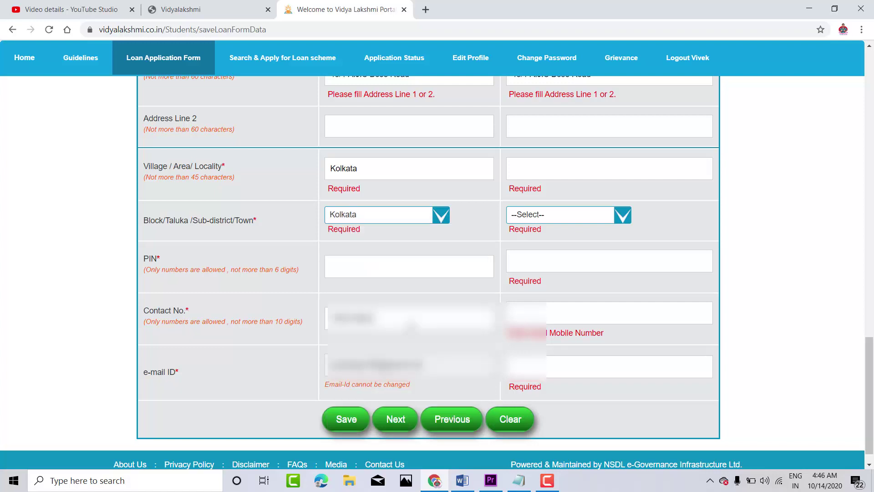
Step: Set the second address's locality and town to Kolkata with PIN 700014
click(586, 178)
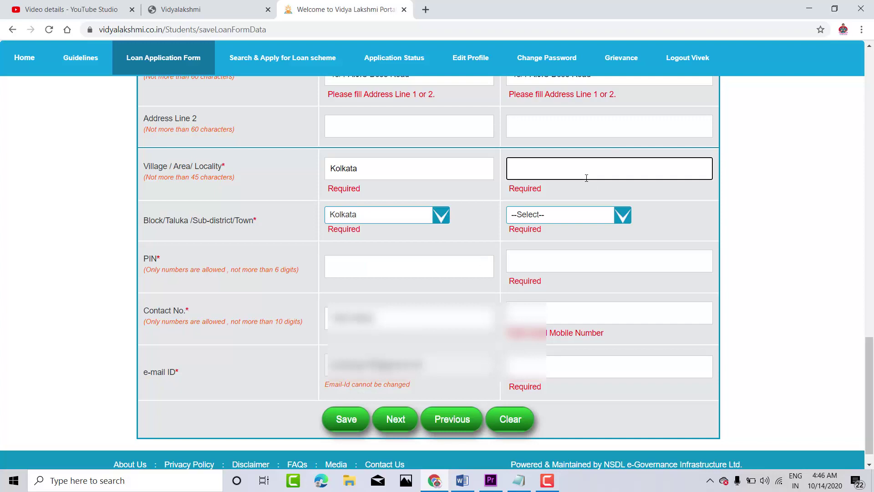
text(Kolkata)
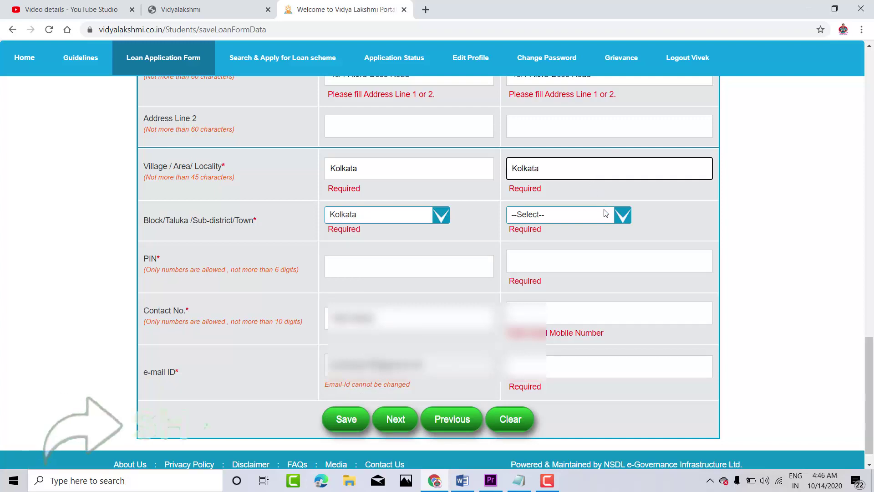
click(606, 213)
scroll(662, 404, down, 1)
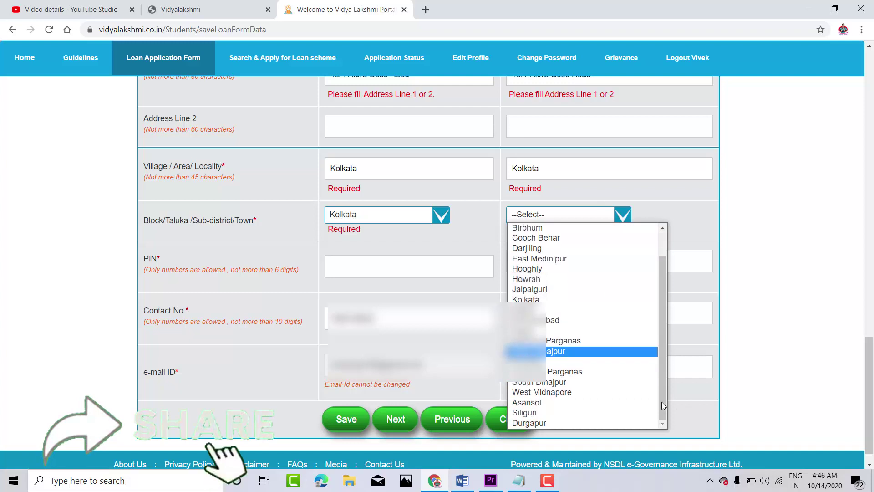
click(546, 299)
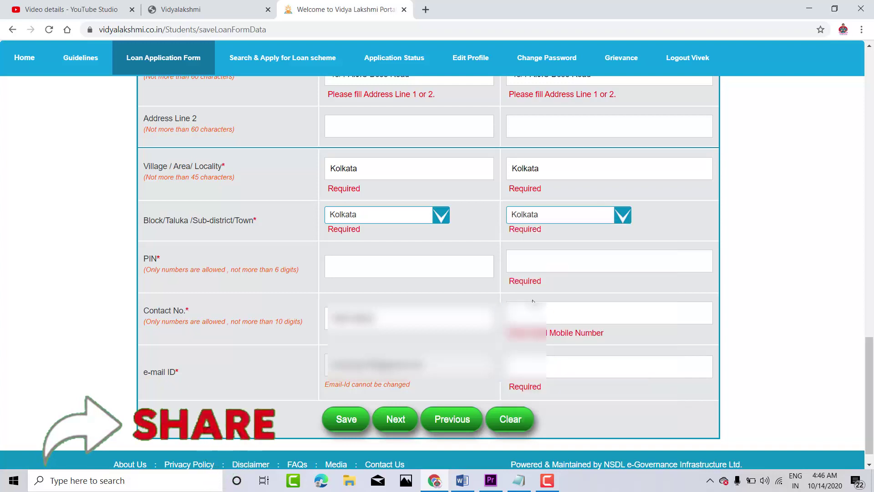
click(365, 262)
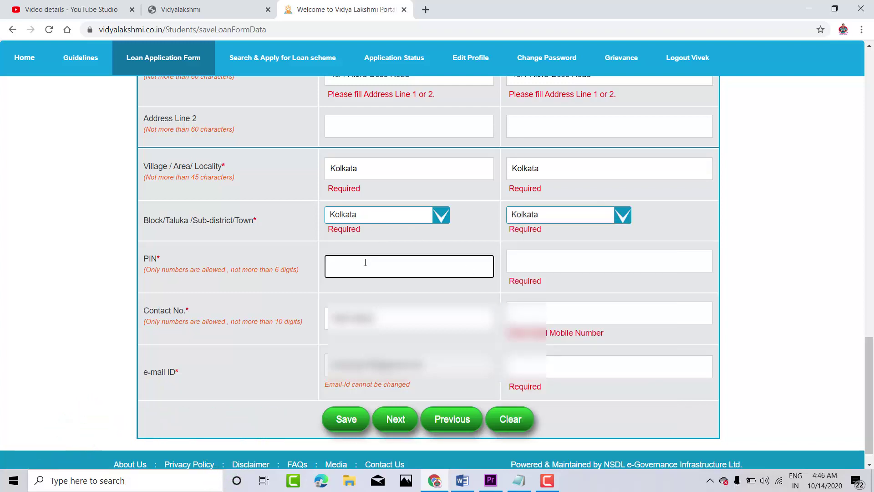
text(700014)
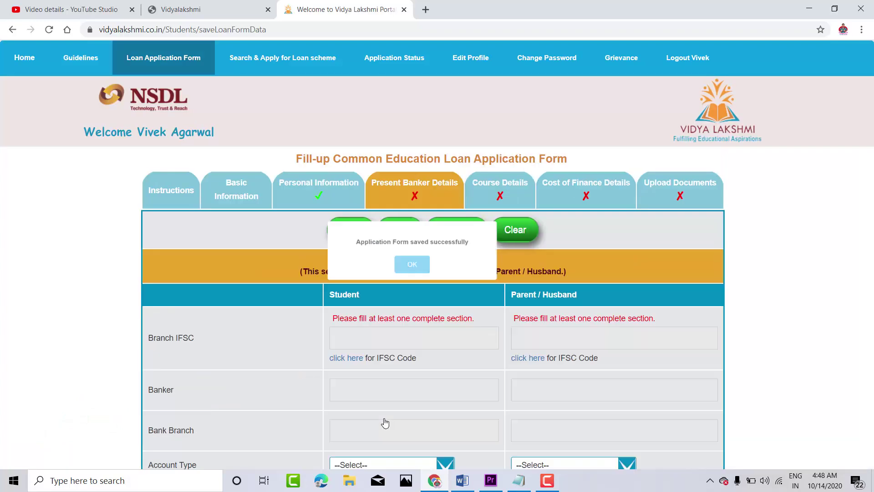
Step: Choose Savings Account for both student and parent, and answer No to the bank-relation question
click(411, 264)
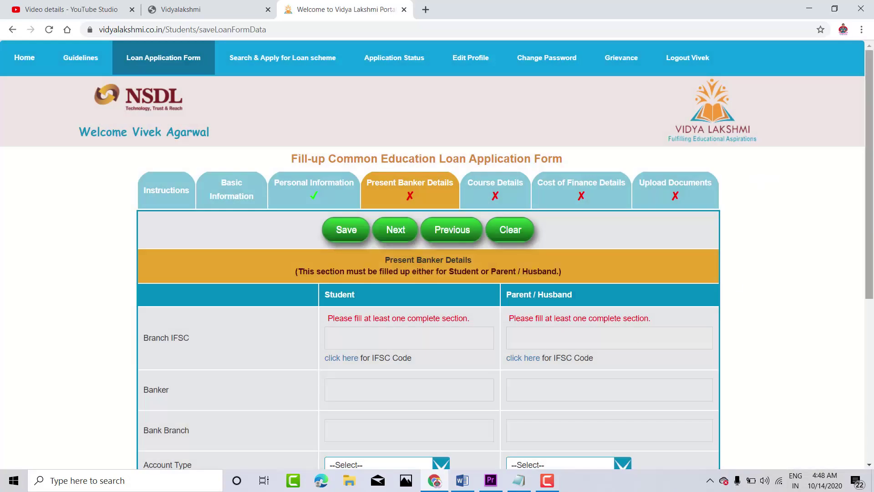
scroll(872, 276, down, 2)
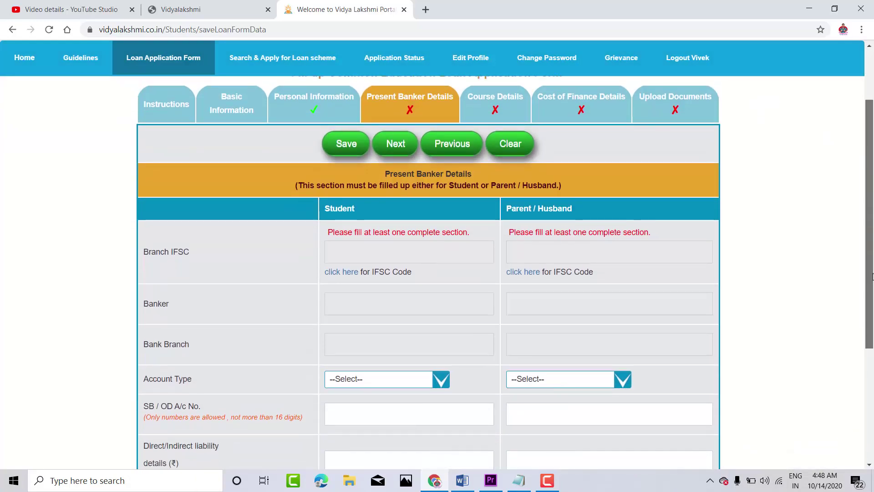
drag(872, 276, 872, 349)
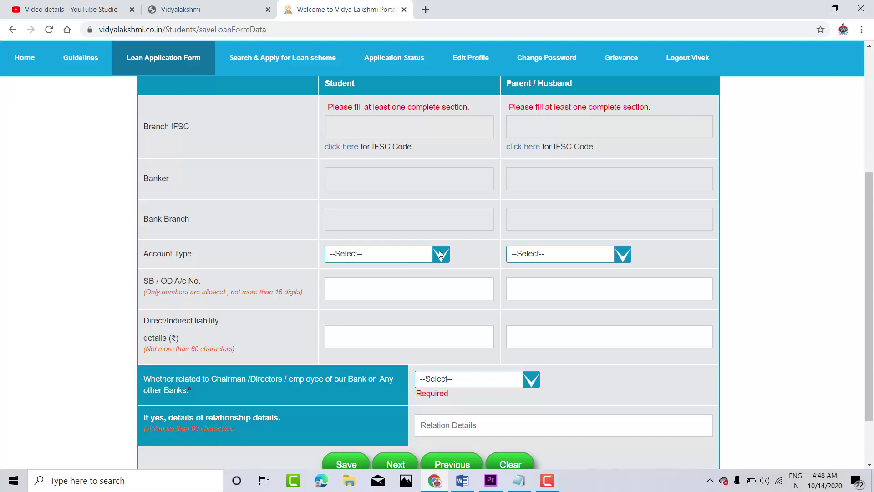
click(438, 252)
click(415, 277)
click(514, 253)
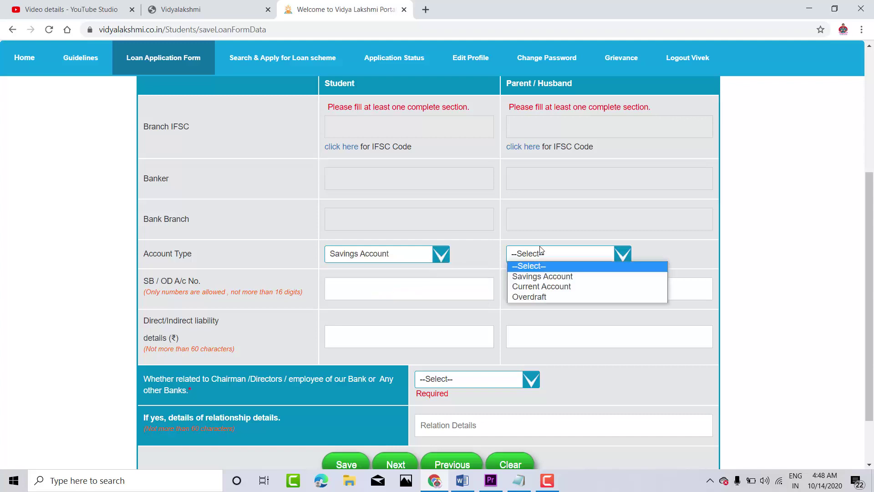
click(536, 278)
scroll(205, 237, down, 2)
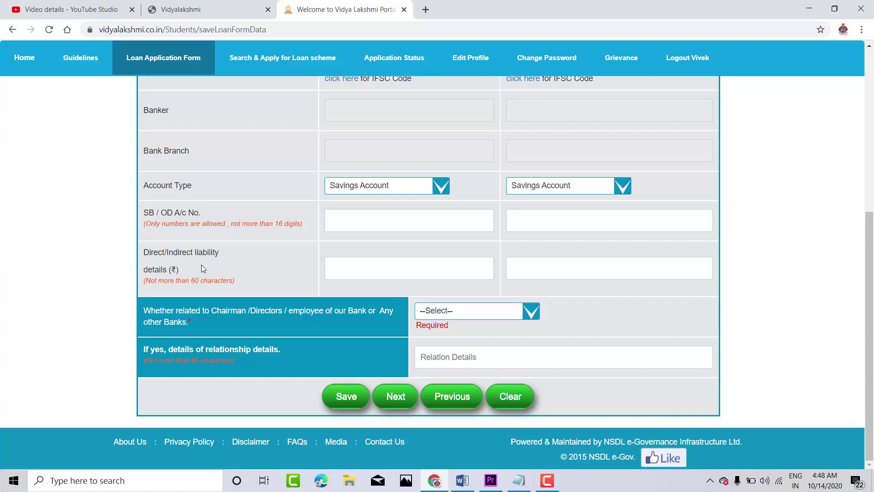
click(465, 310)
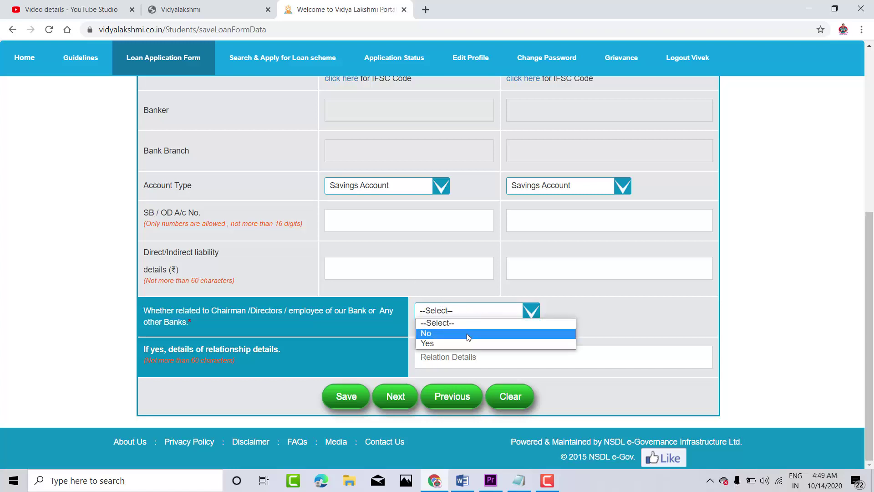
click(554, 334)
drag(868, 233, 861, 133)
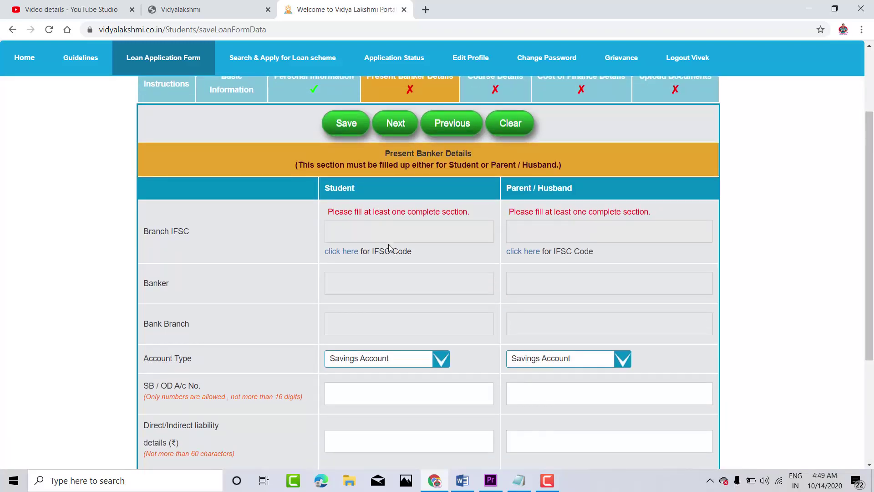
Step: Look up the student's IFSC by searching Bank Of India branches in KOLKATA
click(341, 252)
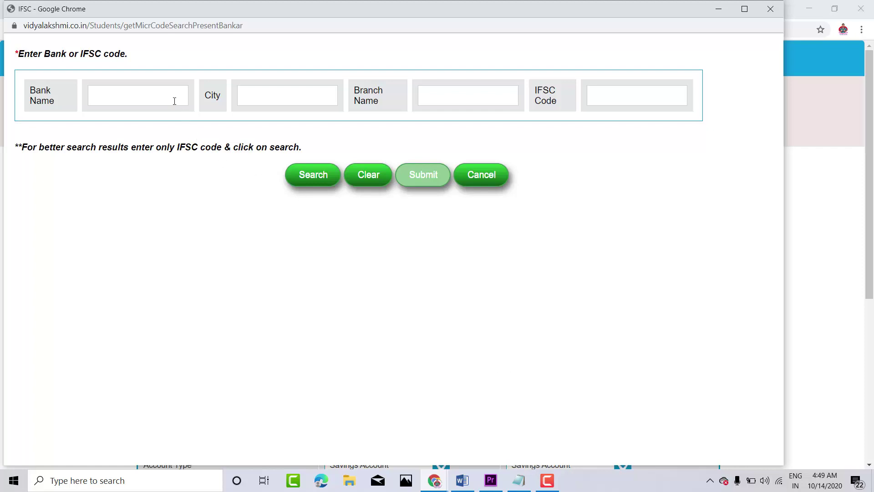
click(161, 94)
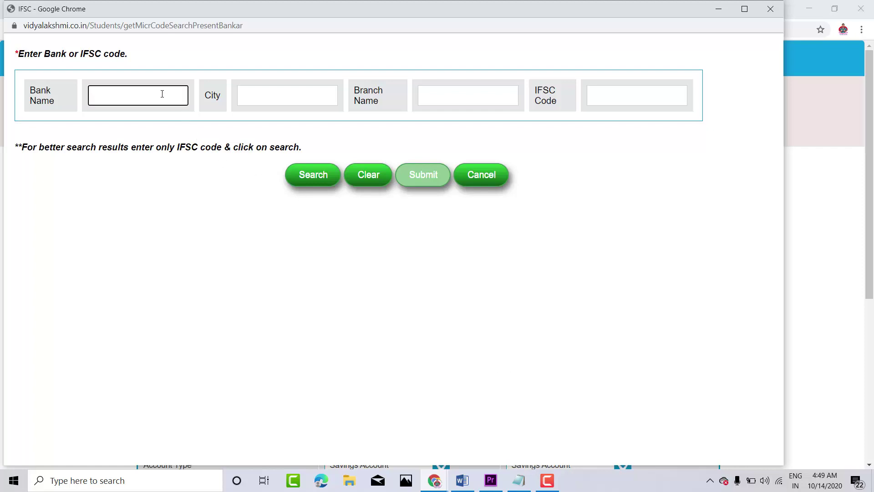
text(Bank Of India)
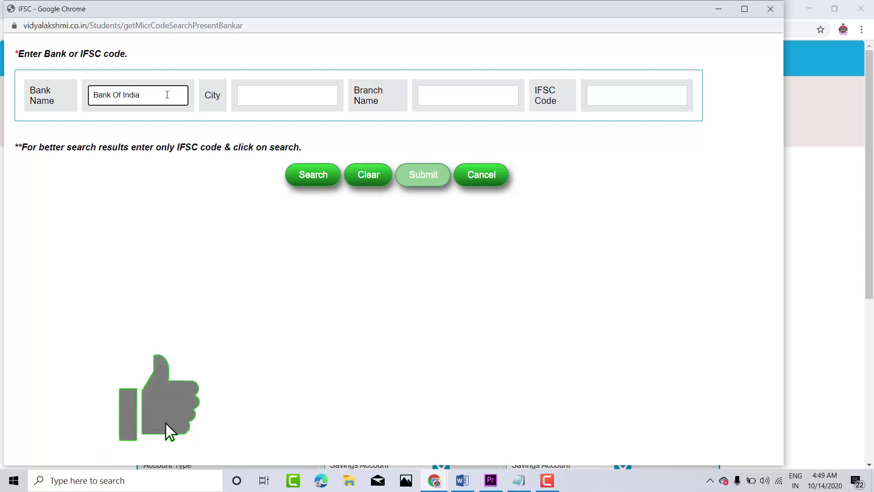
click(267, 98)
click(263, 118)
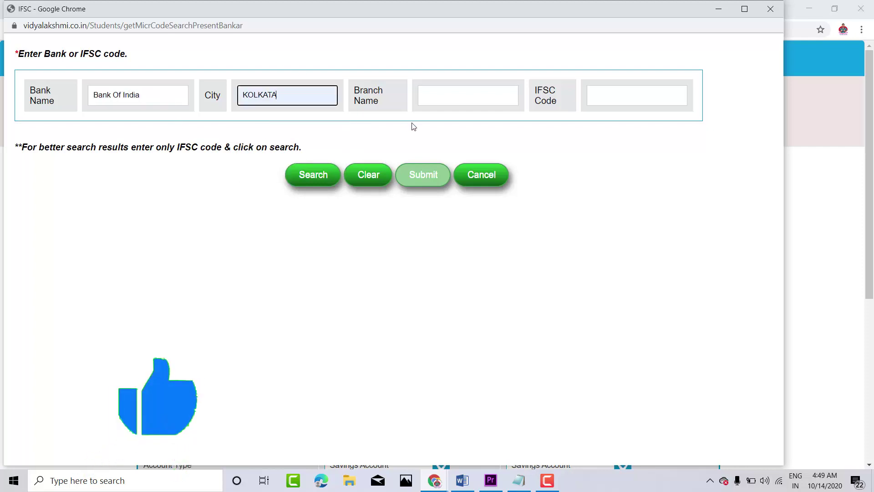
click(314, 174)
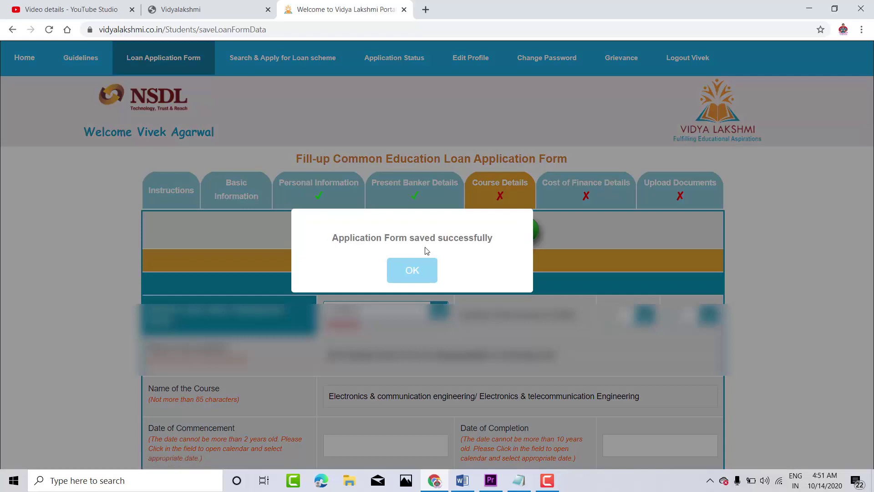
Step: Set Merit quota, a 04-year course duration and a 01/10/2020 commencement date
click(411, 270)
scroll(412, 270, down, 2)
click(400, 212)
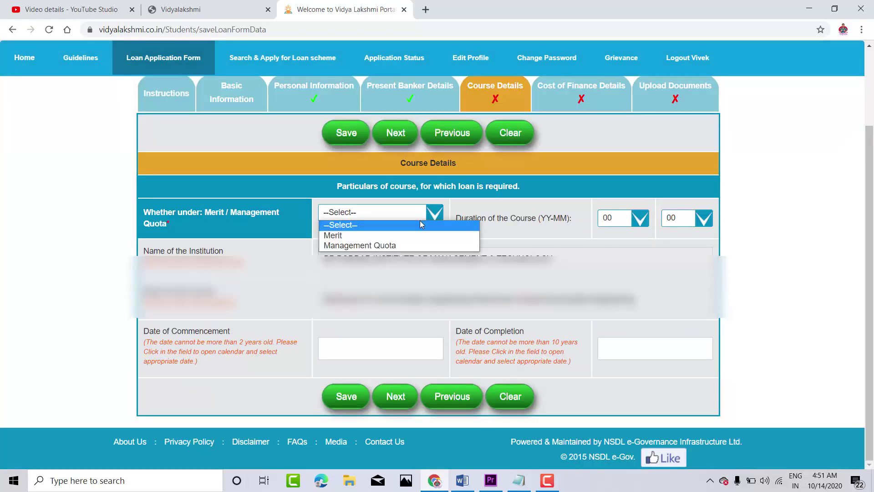
click(410, 235)
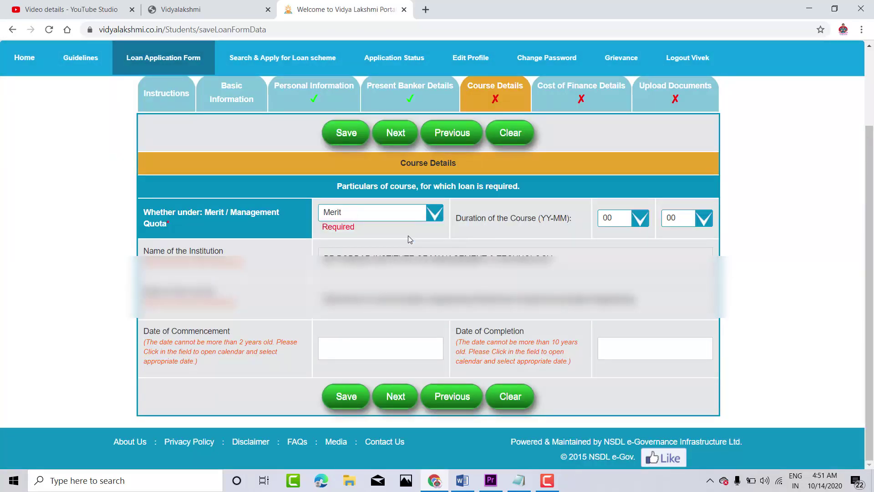
click(641, 221)
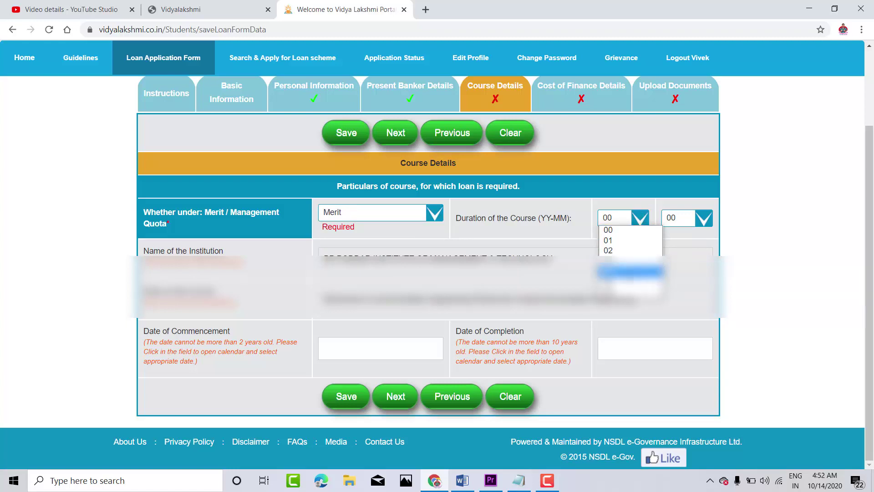
click(631, 271)
click(380, 348)
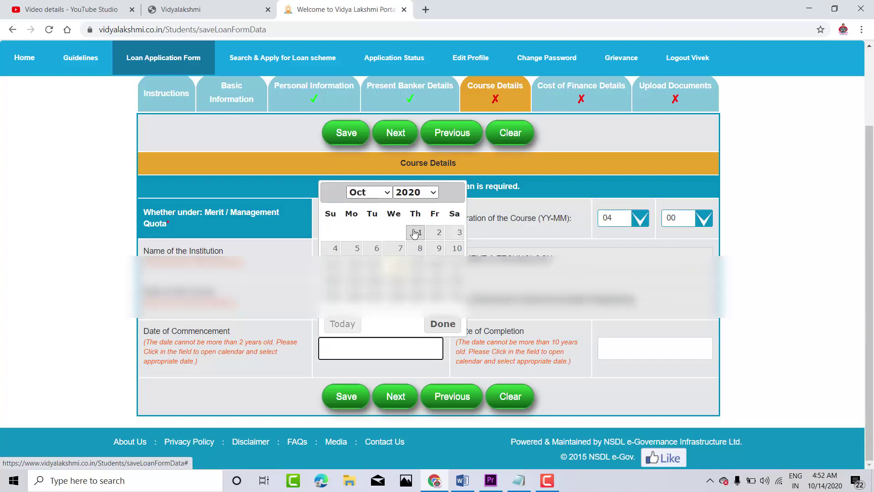
click(414, 232)
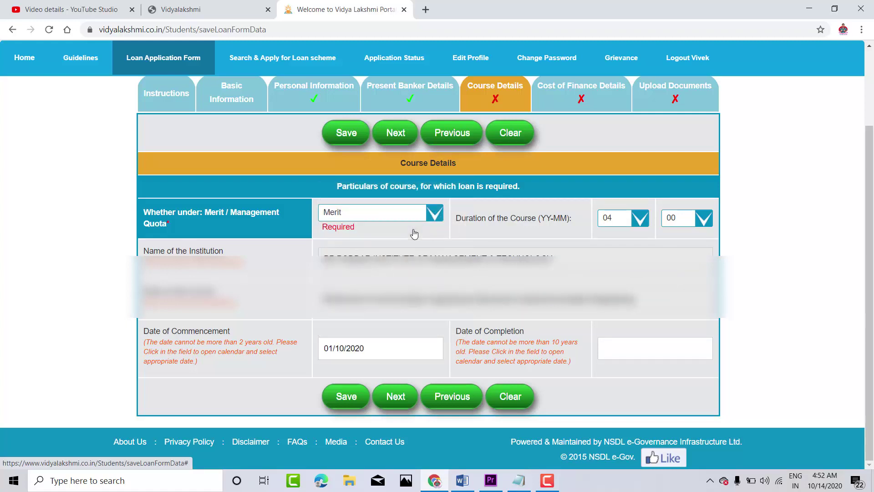
click(667, 351)
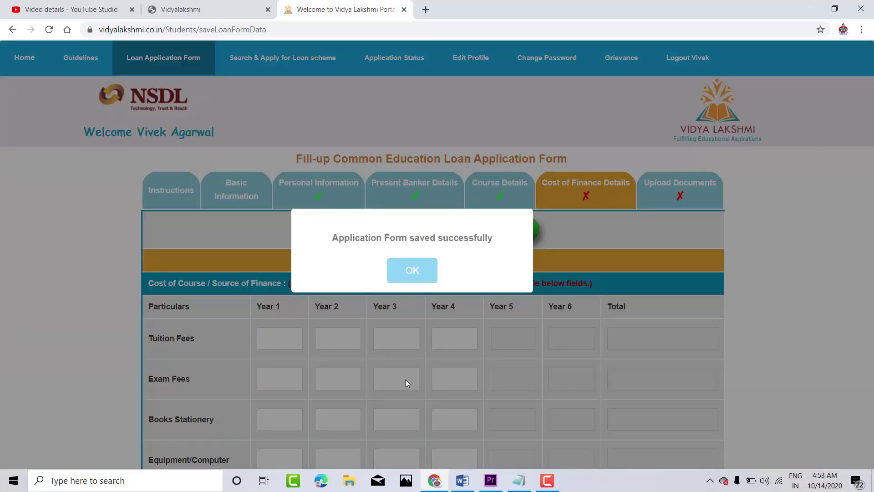
Step: Save the course details and enter tuition fees 96000, 97500, 95000 and 96500 for Years 1–4
click(427, 275)
mouse_move(868, 136)
mouse_down()
mouse_move(868, 333)
mouse_move(869, 137)
mouse_up()
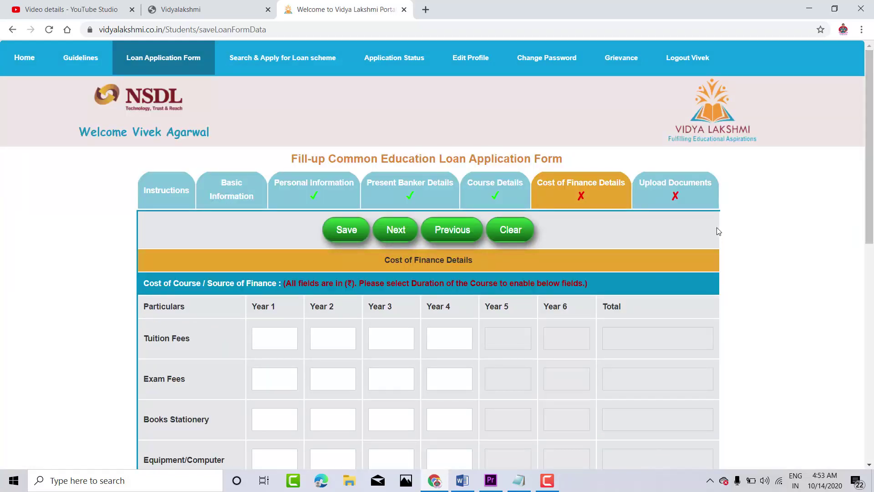
scroll(717, 231, down, 3)
click(264, 194)
text(465.0)
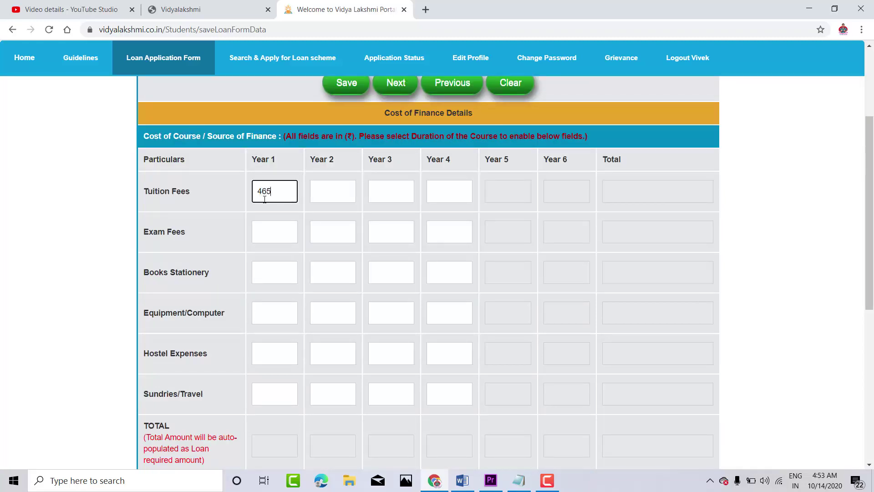
key(BackSpace)
key(BackSpace)
key(BackSpace)
key(BackSpace)
key(BackSpace)
text(96000)
click(326, 189)
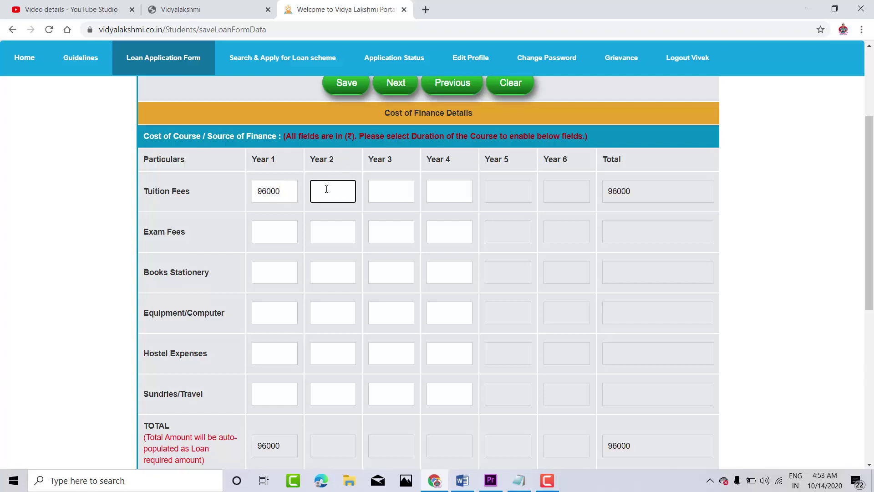
text(97500)
click(388, 189)
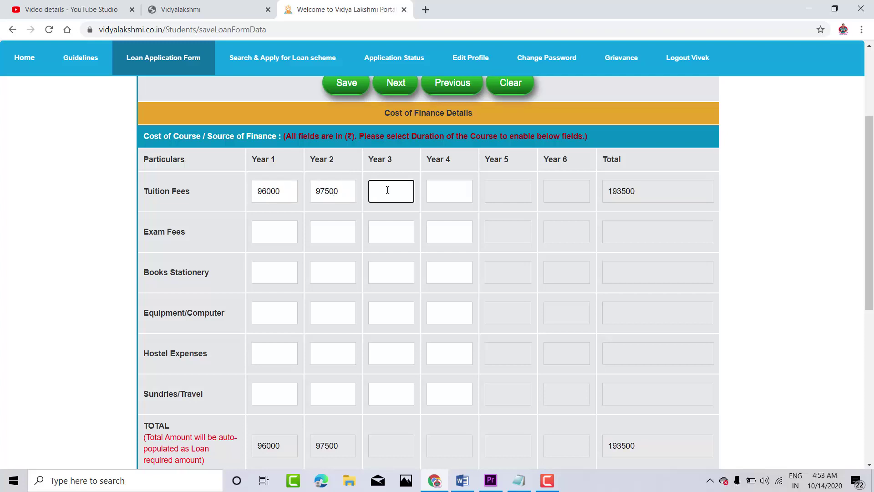
text(95000)
click(433, 195)
text(96500)
Step: Enter Year 1 exam fees of 1200 and equipment/computer cost of 50000
click(274, 231)
text(1200)
click(289, 319)
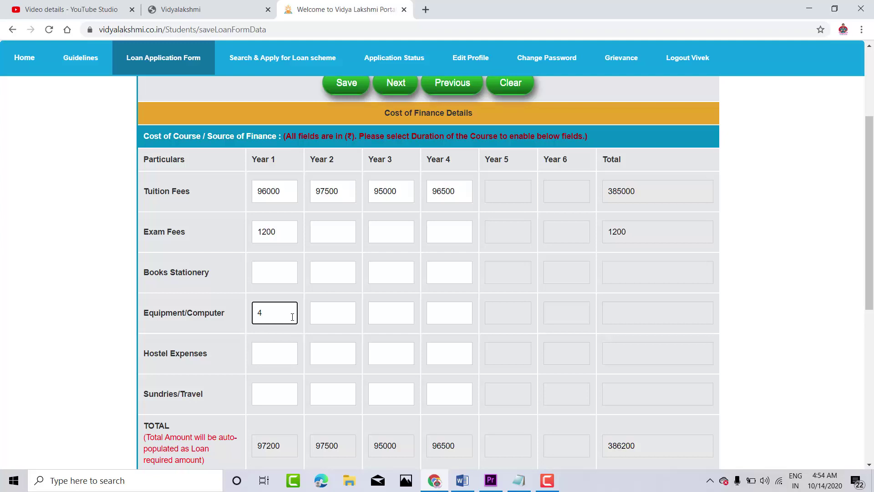
text(50000)
drag(870, 187, 873, 185)
right_click(872, 204)
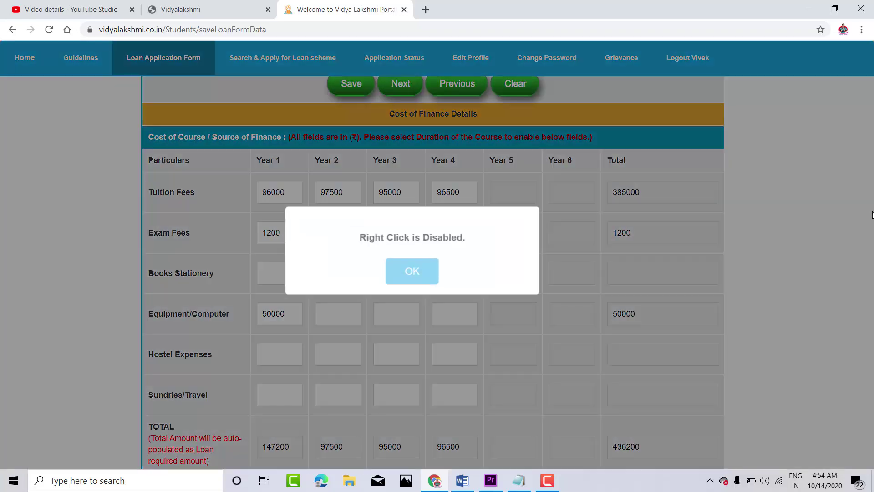
click(410, 279)
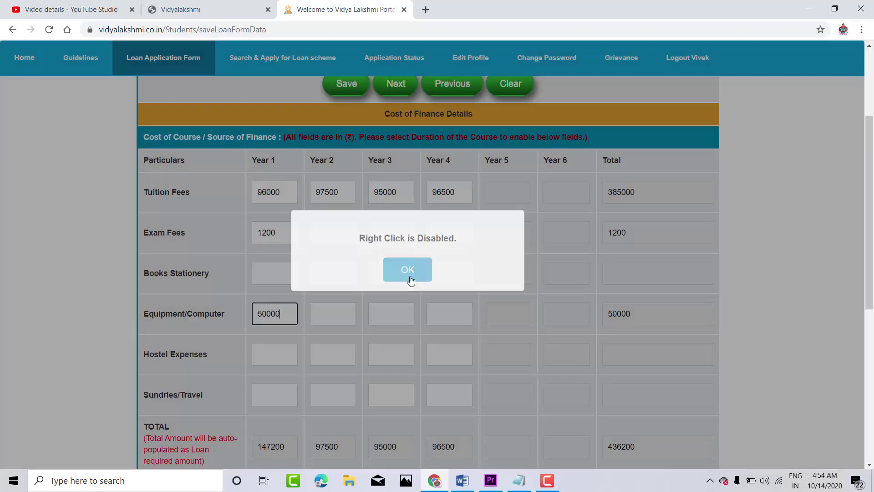
scroll(273, 319, down, 3)
Step: Enter 65000 as the Year 1 Own Source/Scholarship amount
click(267, 332)
text(65000)
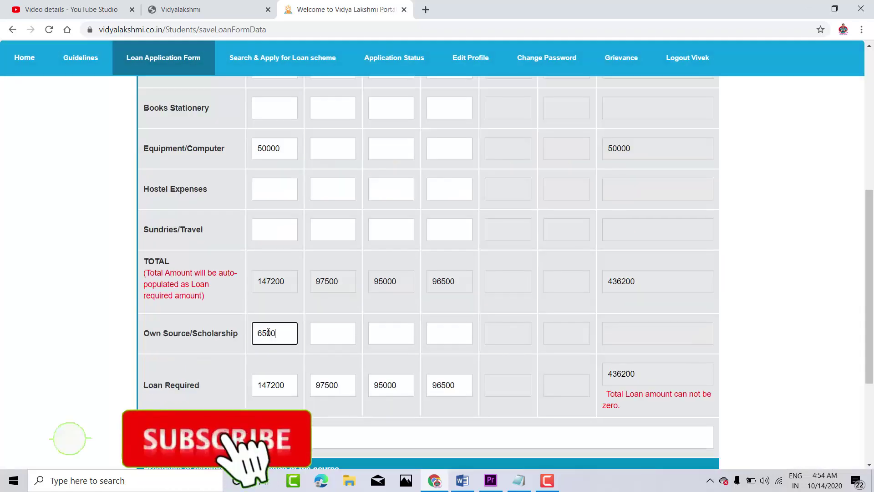
click(181, 318)
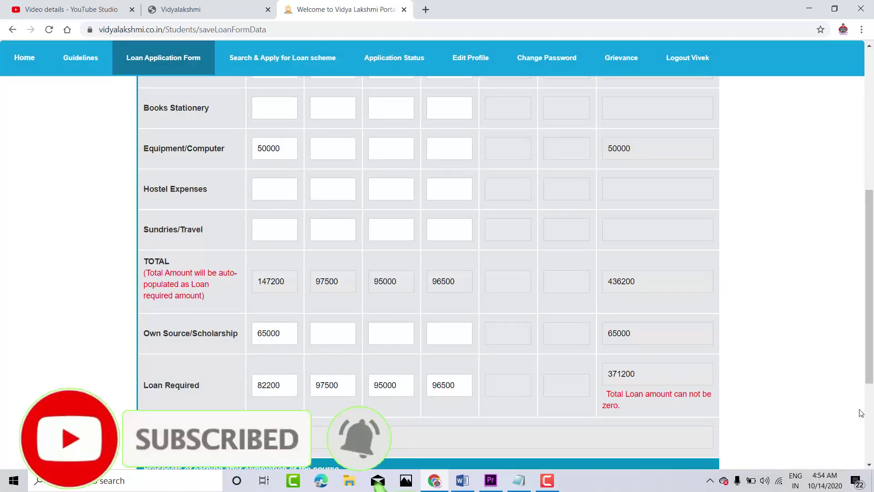
drag(872, 288, 872, 348)
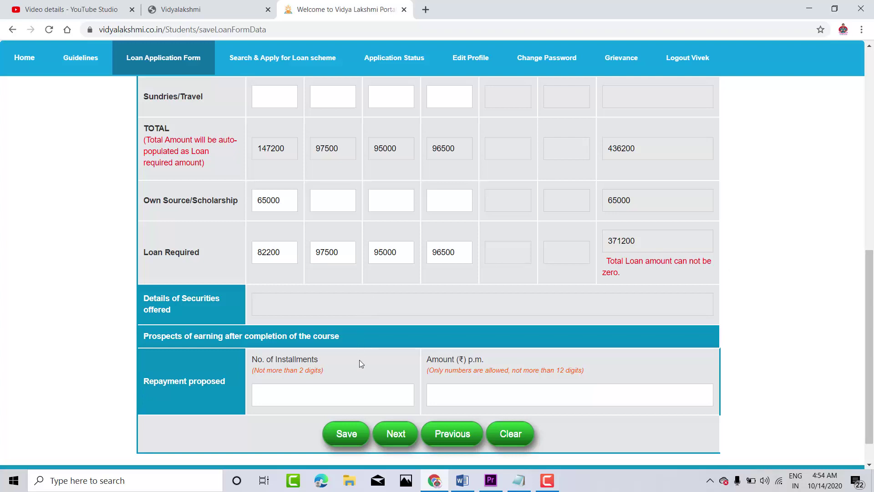
Step: Set repayment to 50 instalments of 10000 per month and save the cost details
key(Tab)
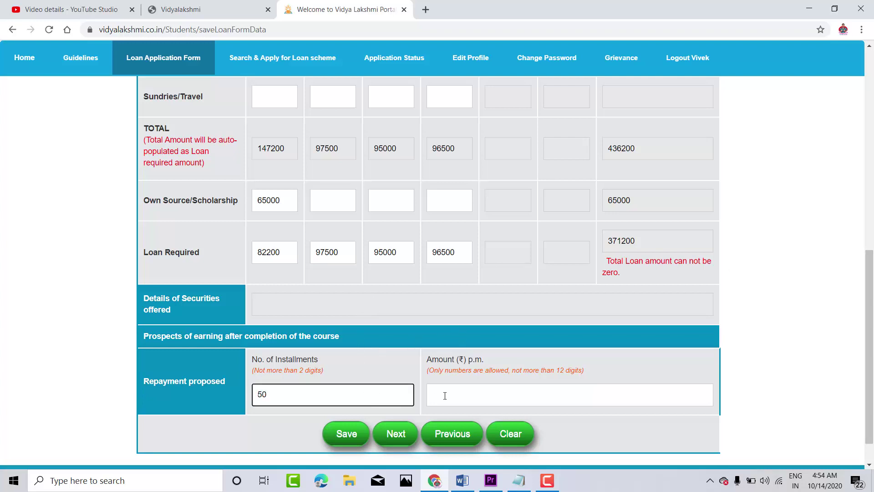
click(470, 393)
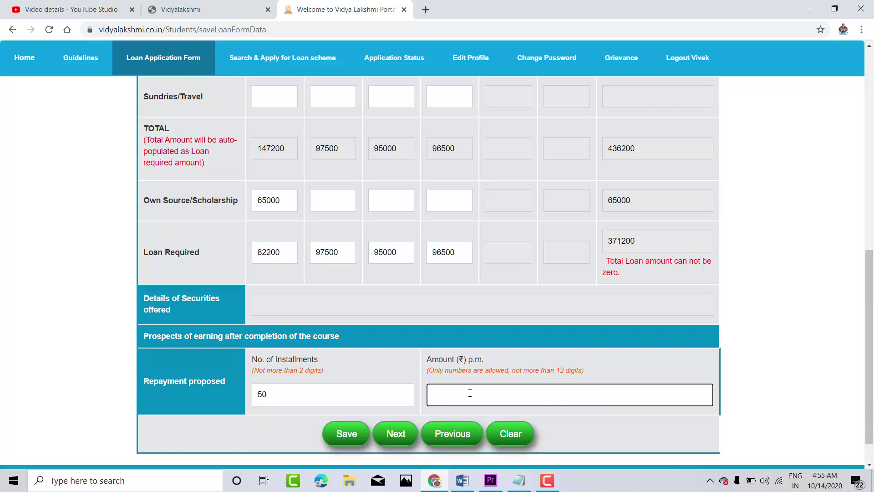
text(10000)
click(401, 422)
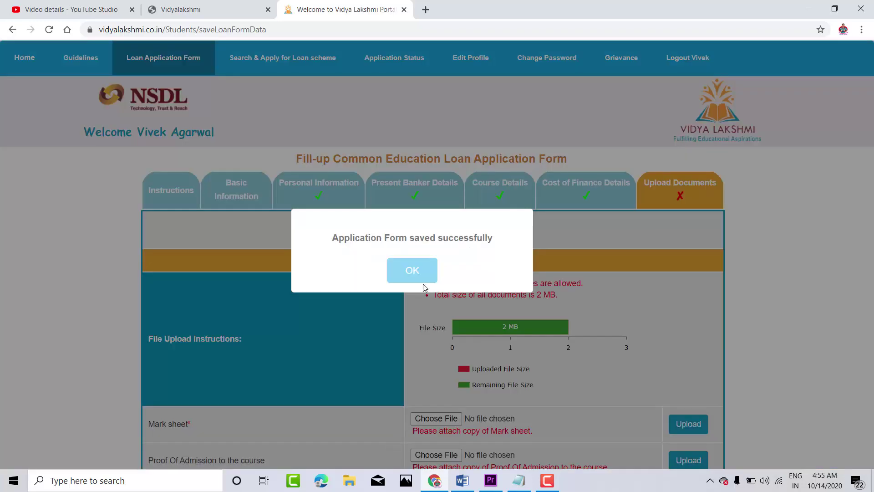
Step: Try choosing a proof of admission file, closing the picker without selecting one
click(412, 272)
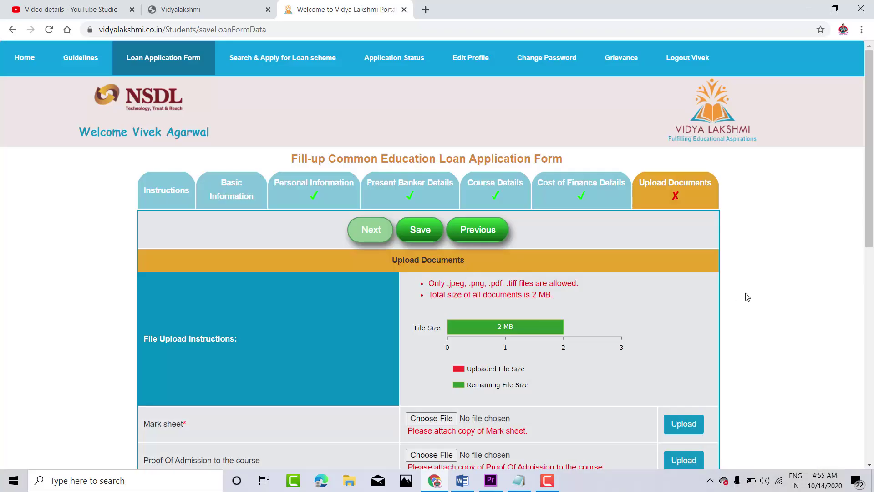
scroll(520, 241, down, 5)
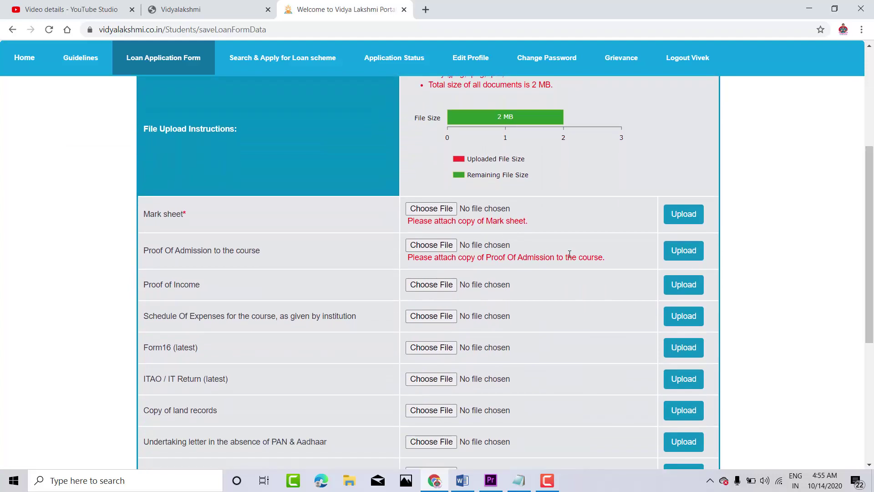
click(441, 244)
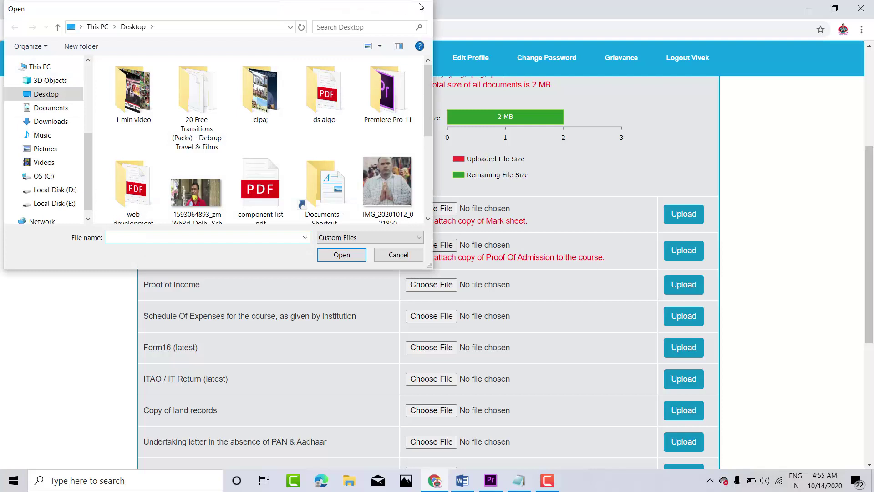
click(423, 8)
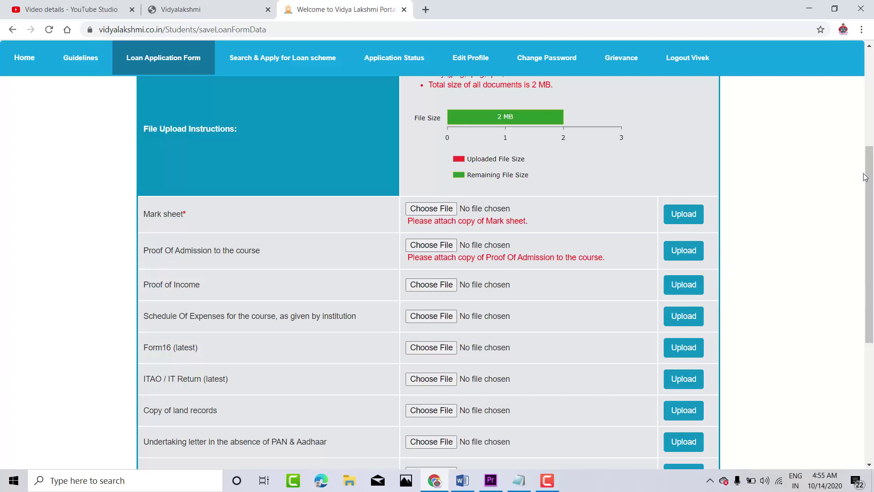
Step: Review the website agreement terms and conditions and return to the form
scroll(825, 275, down, 6)
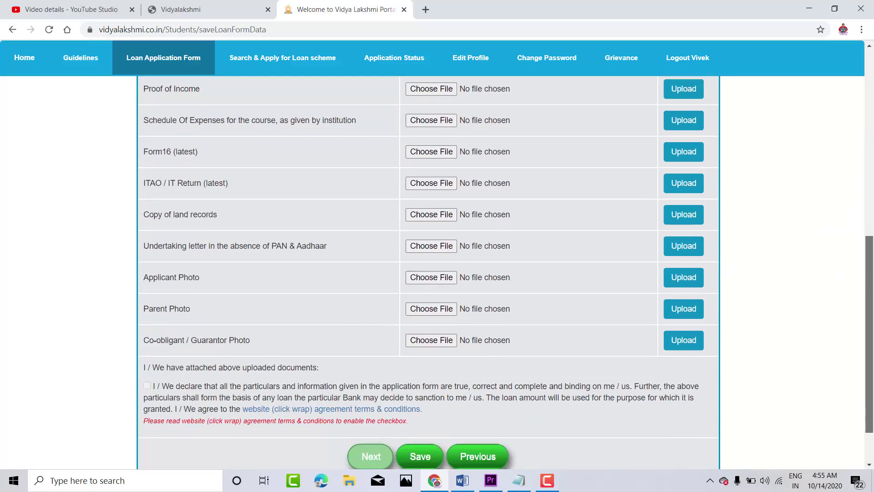
scroll(828, 266, up, 4)
scroll(827, 266, up, 2)
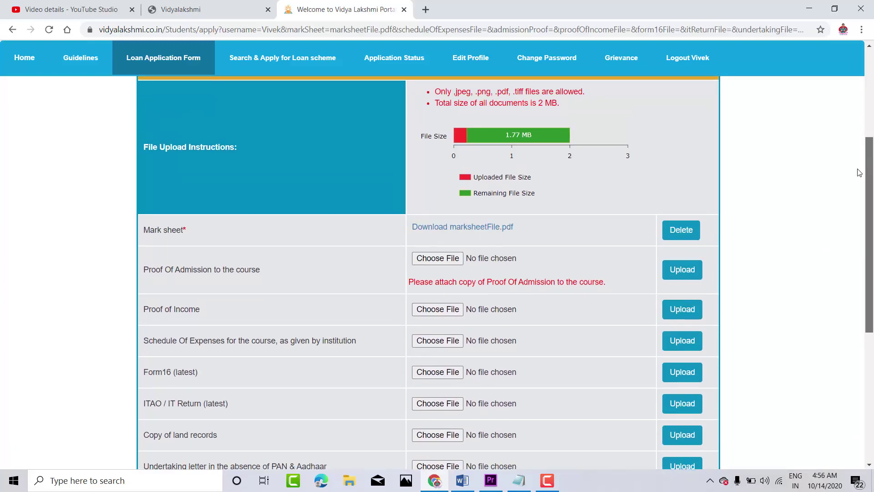
scroll(848, 158, up, 2)
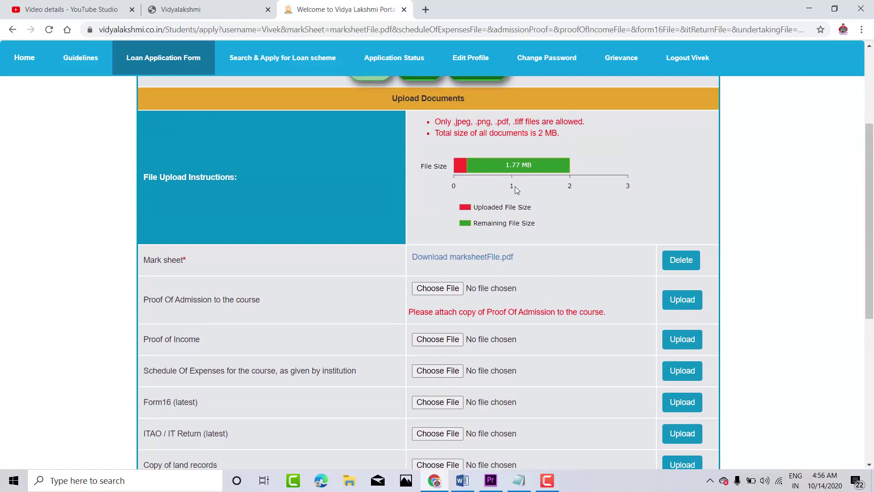
scroll(468, 186, down, 7)
click(291, 306)
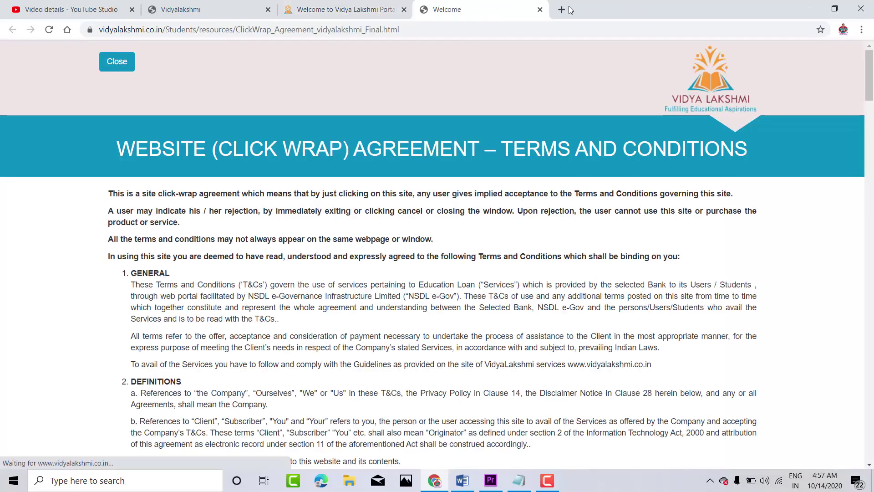
click(540, 9)
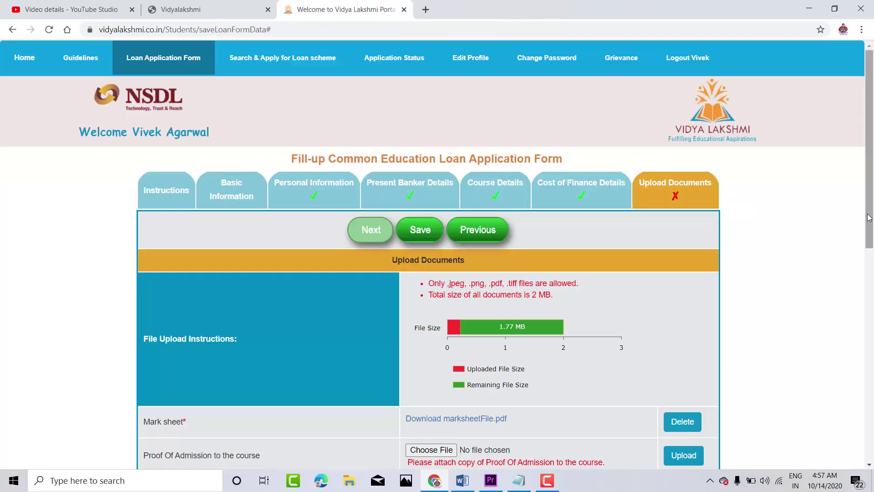
Step: Tick the declaration checkbox, dismiss the save-the-form error, and tick it again
drag(869, 223, 871, 435)
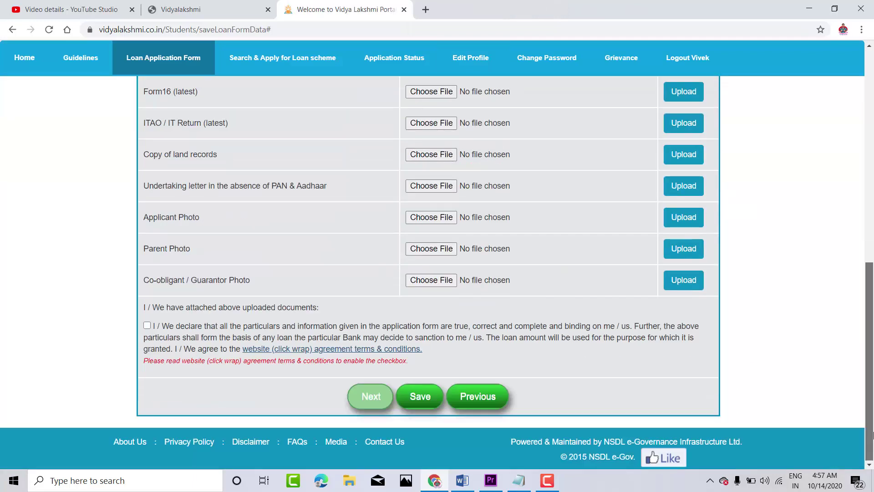
click(147, 325)
click(410, 271)
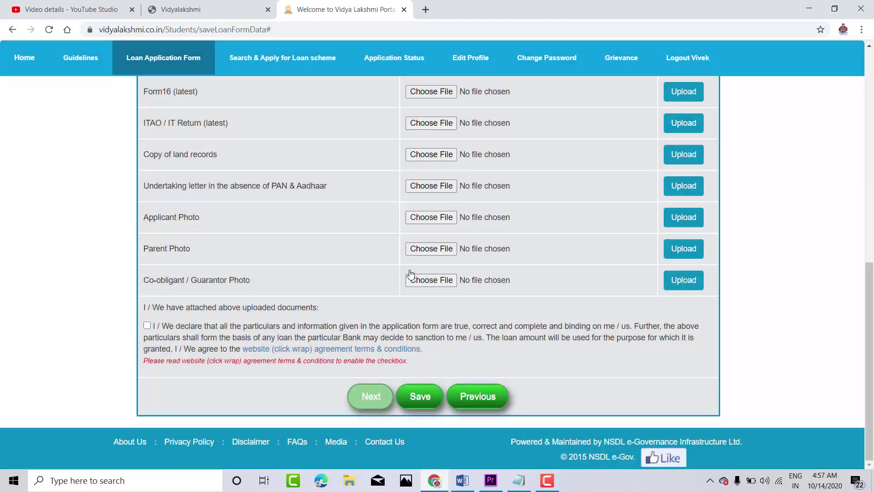
click(146, 325)
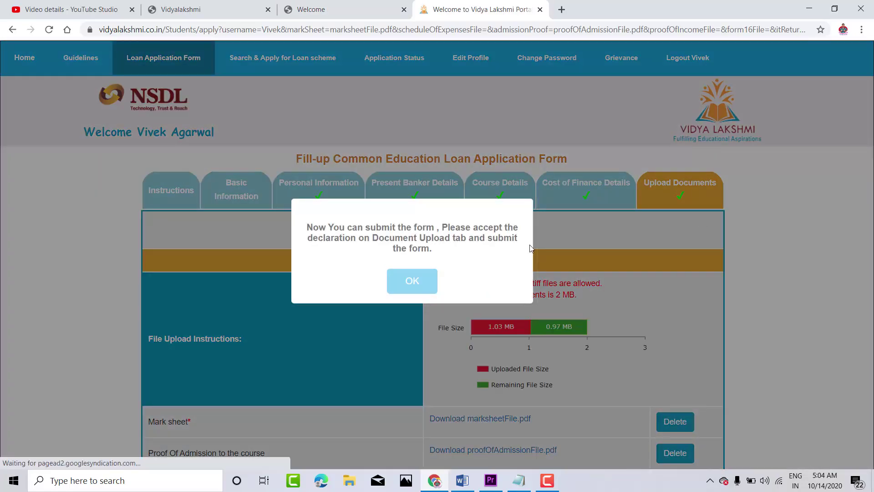
Step: Review the click-wrap agreement, tick the declaration and open the application preview
click(413, 282)
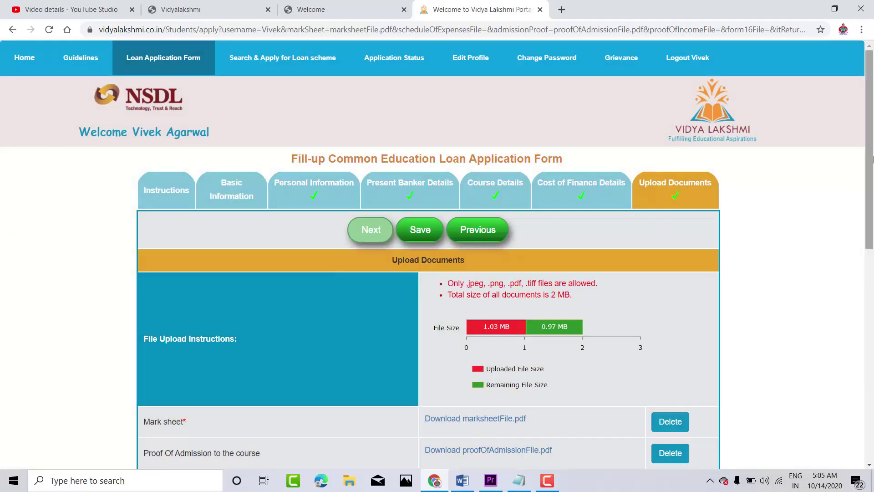
drag(873, 158, 872, 370)
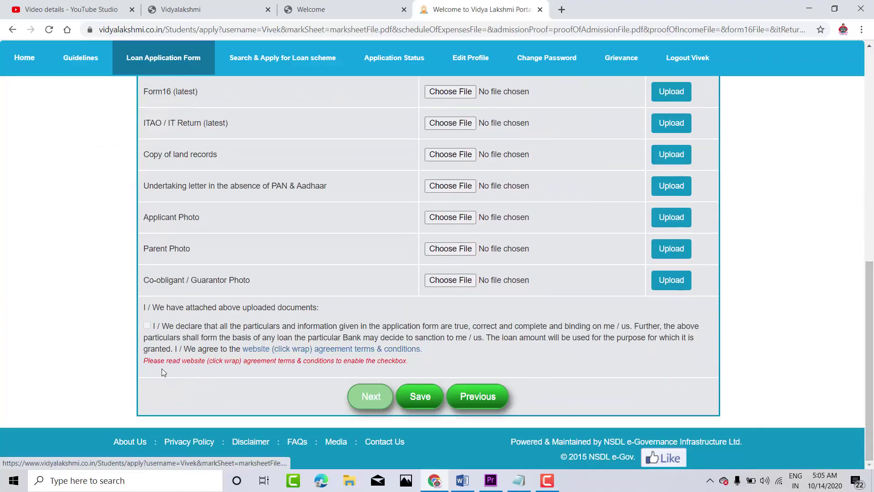
click(314, 349)
click(489, 4)
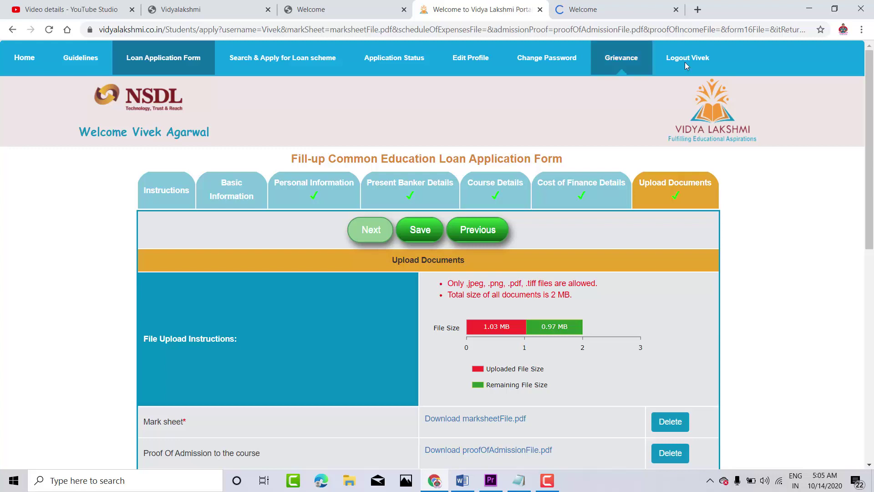
scroll(254, 243, down, 10)
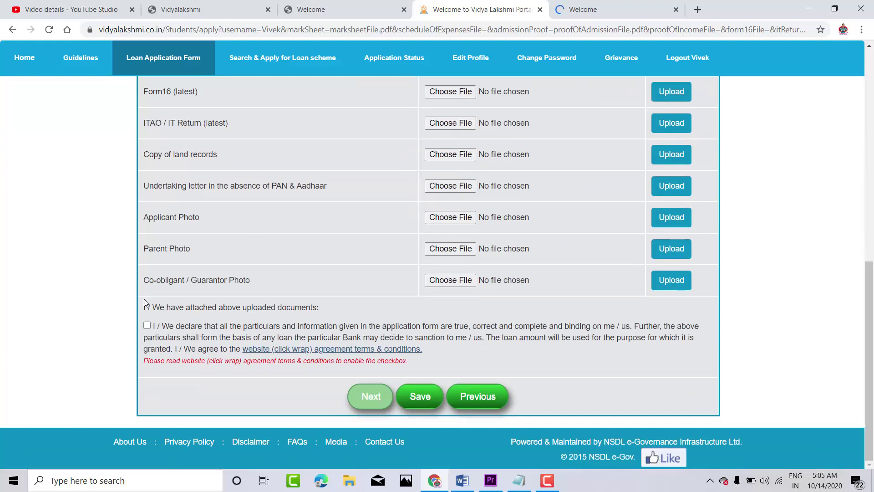
click(147, 325)
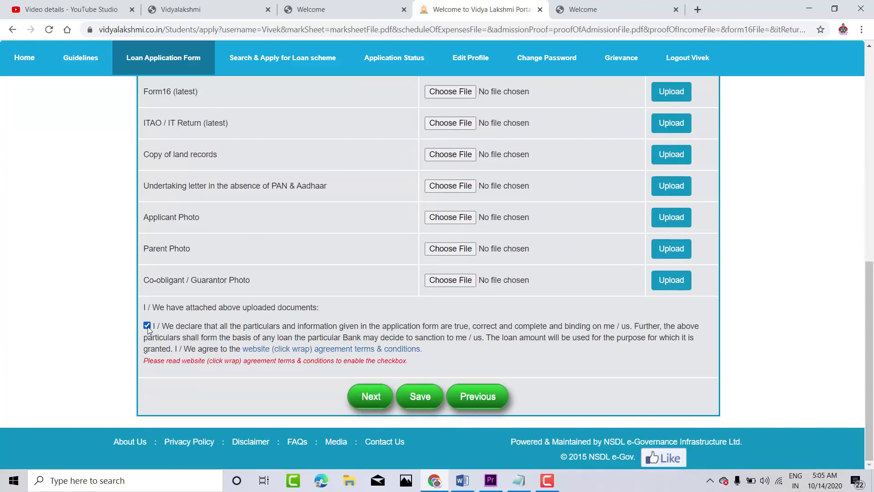
click(380, 397)
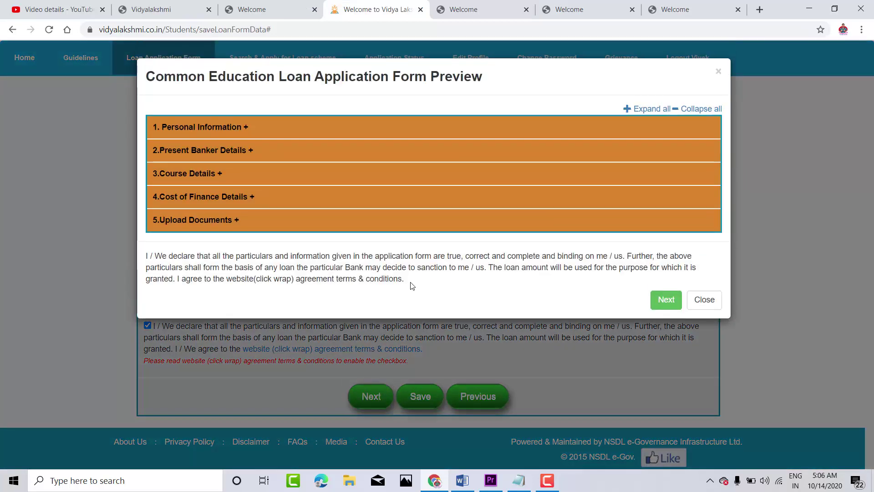
Step: Move past the application preview and confirm submission of the Common Education Loan Application
click(666, 299)
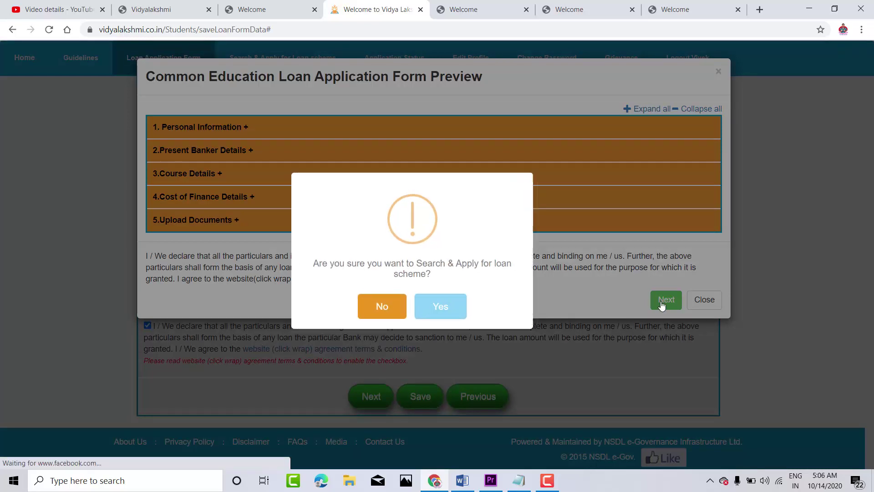
click(429, 306)
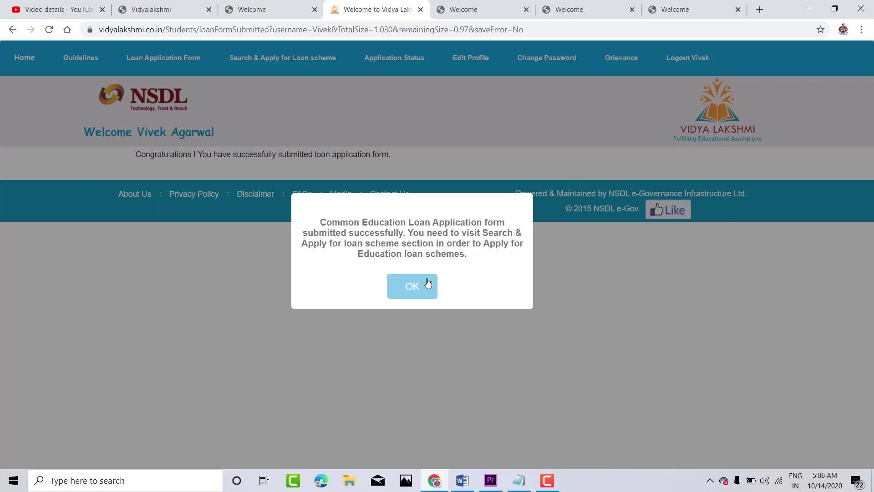
Step: Dismiss the success message, check Application Status from Home, then return to the home page
click(427, 284)
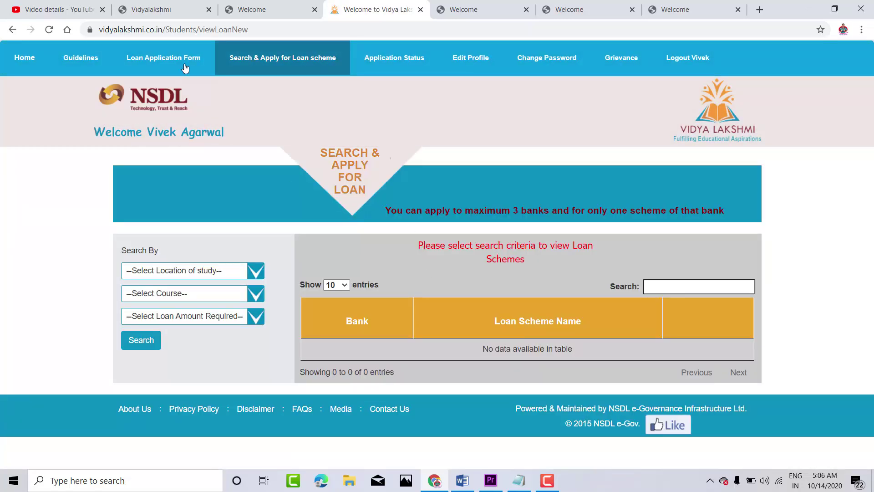
click(32, 57)
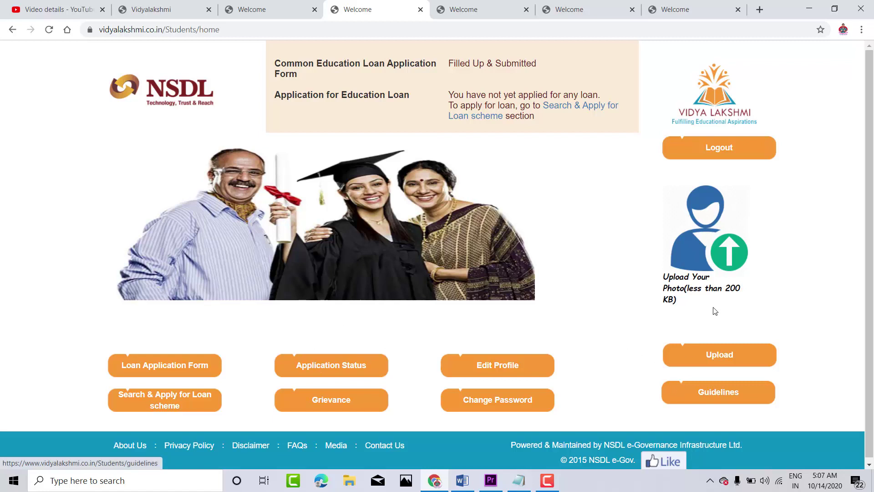
click(344, 371)
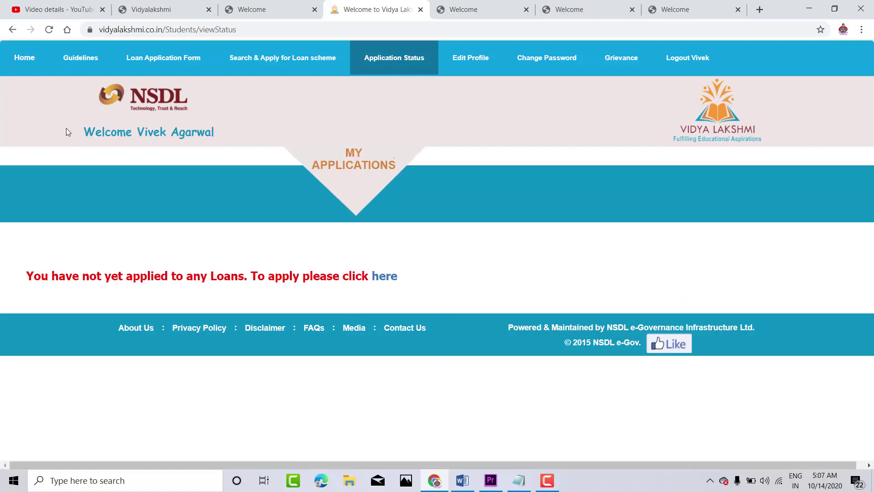
click(11, 29)
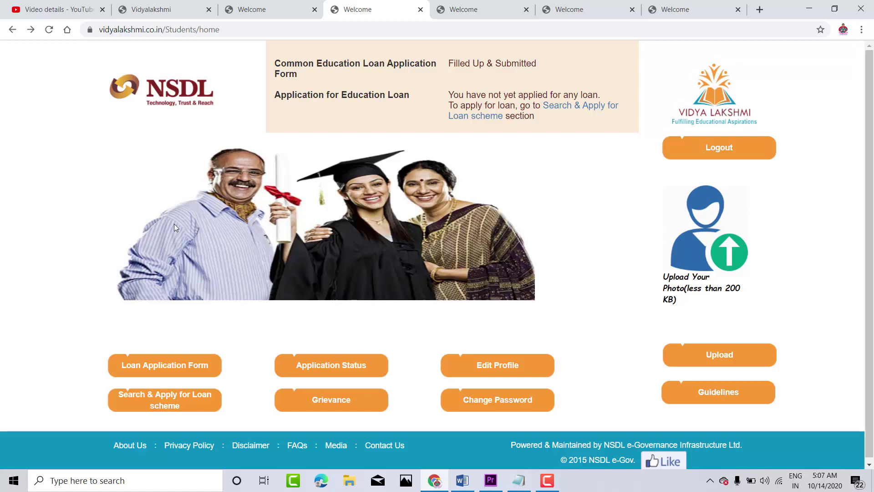
scroll(759, 241, down, 1)
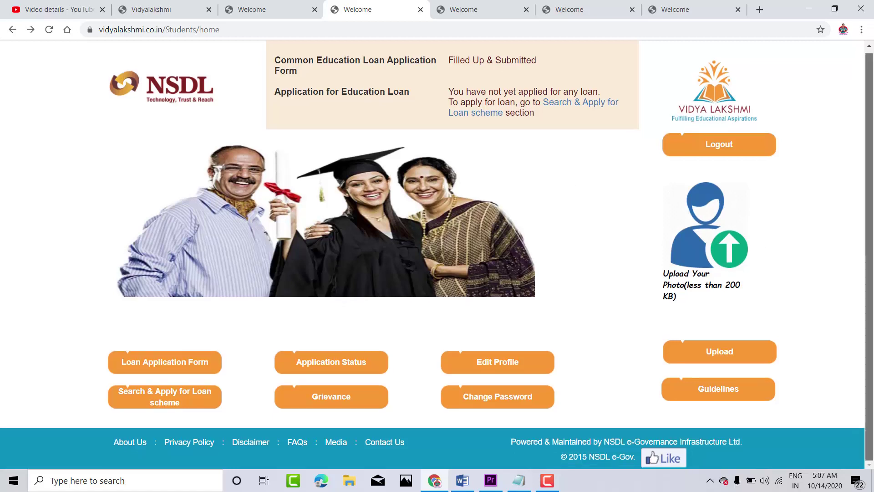
Step: Set the loan scheme search filters to ALL locations, Under - Graduation and Below Rs. 4 Lakhs
click(187, 395)
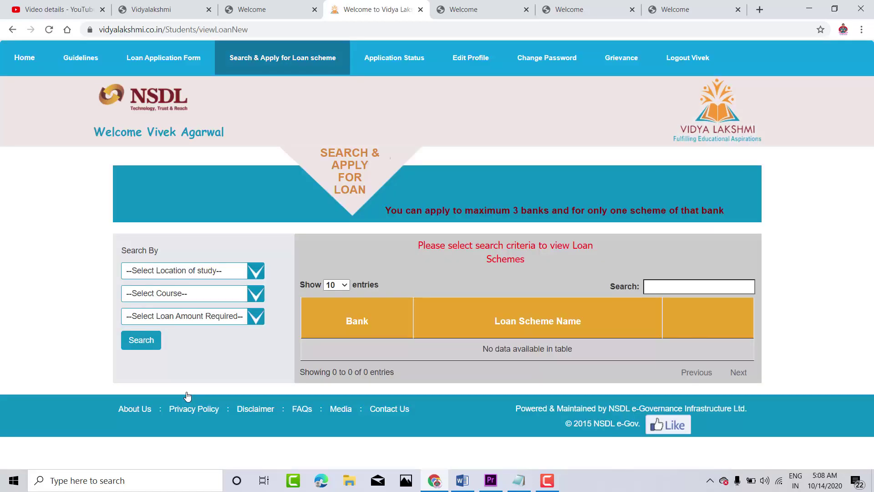
click(236, 272)
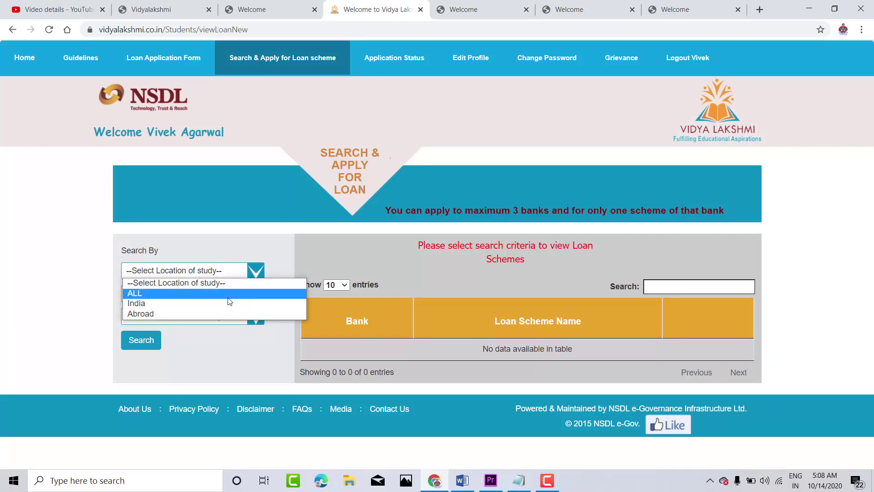
click(231, 291)
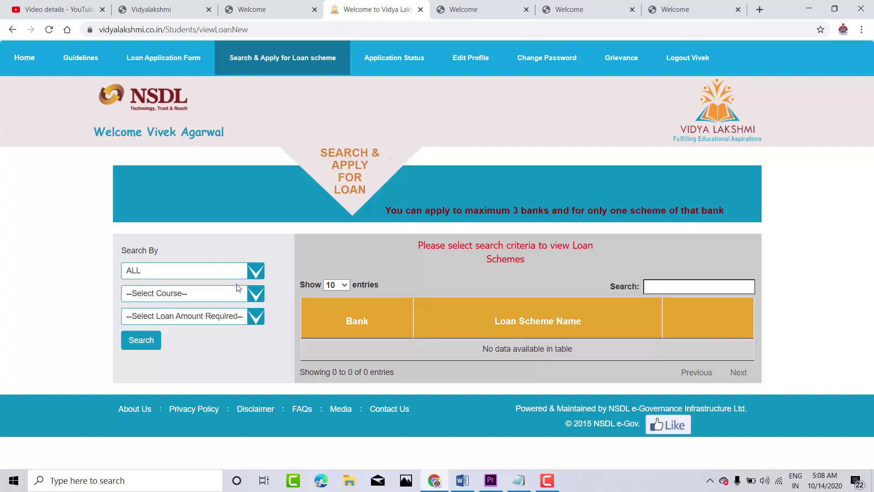
click(237, 288)
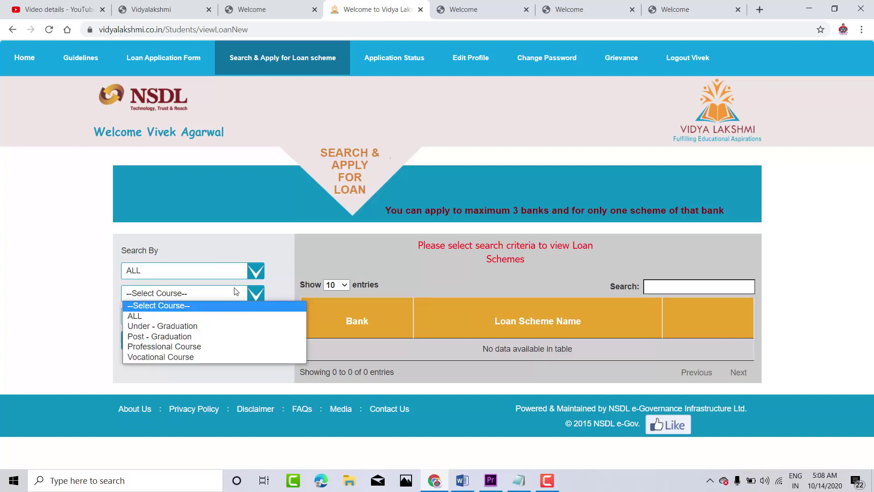
click(217, 324)
click(213, 316)
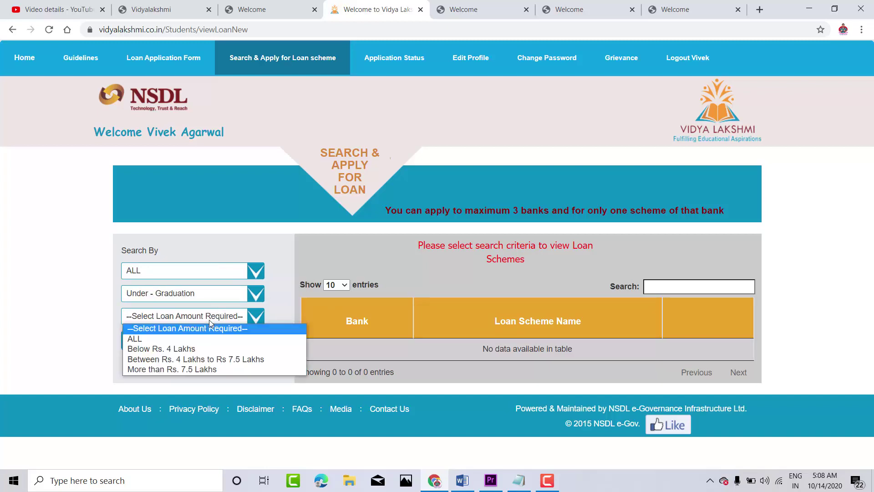
click(214, 349)
Step: Run the search and scroll through the 85 matching loan schemes
click(159, 344)
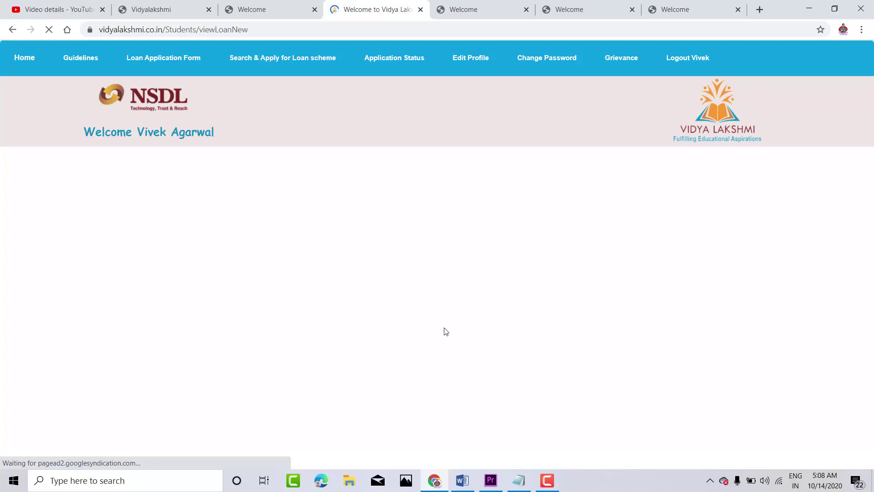
scroll(872, 173, down, 3)
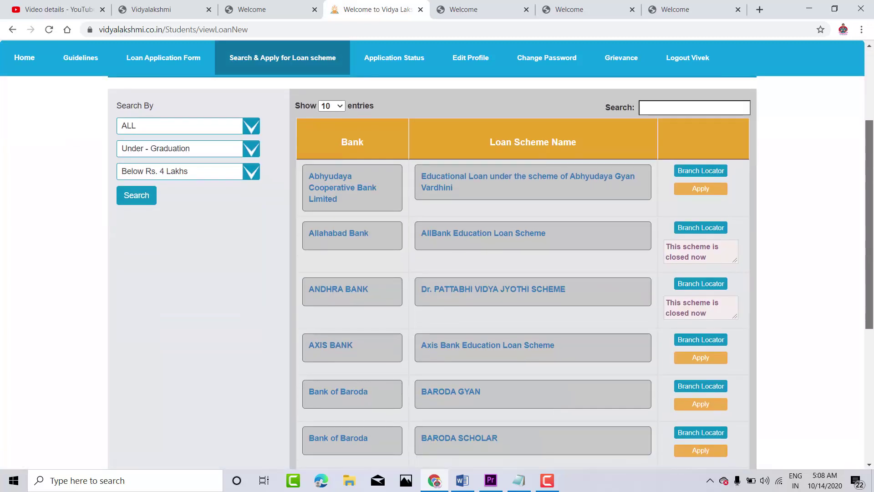
drag(872, 173, 873, 139)
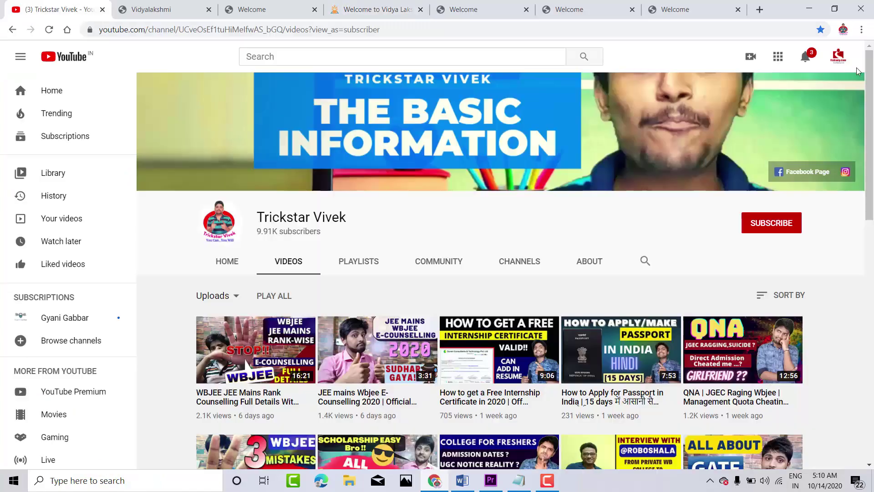
Step: Scroll down through the YouTube channel's uploaded videos
scroll(501, 273, down, 4)
scroll(872, 345, down, 9)
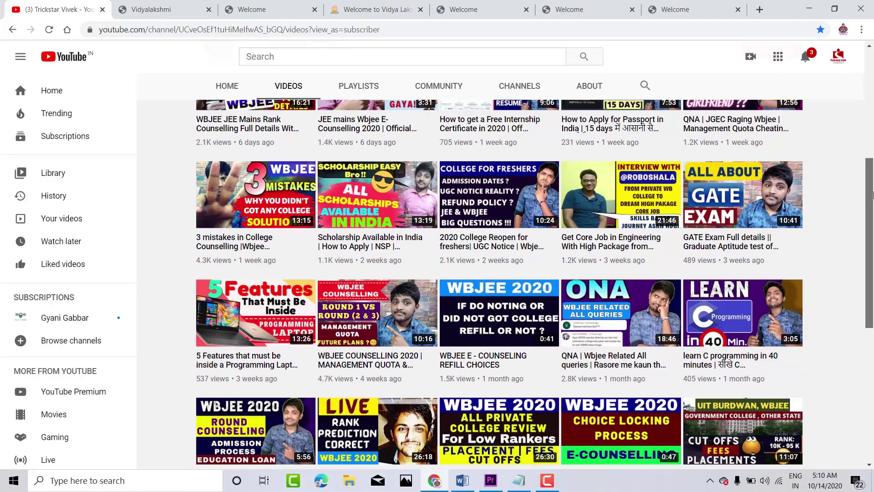